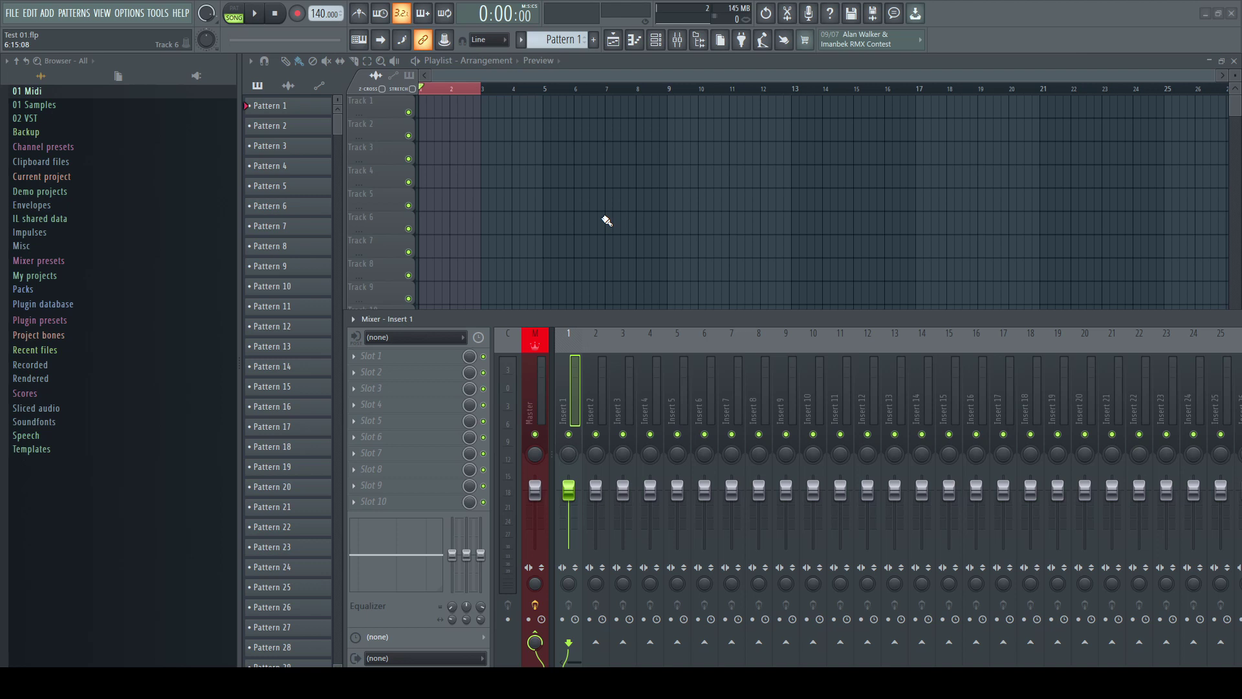
Make Track 1 an audio track on Insert 1 with its mixer input set to In 1
right_click(379, 106)
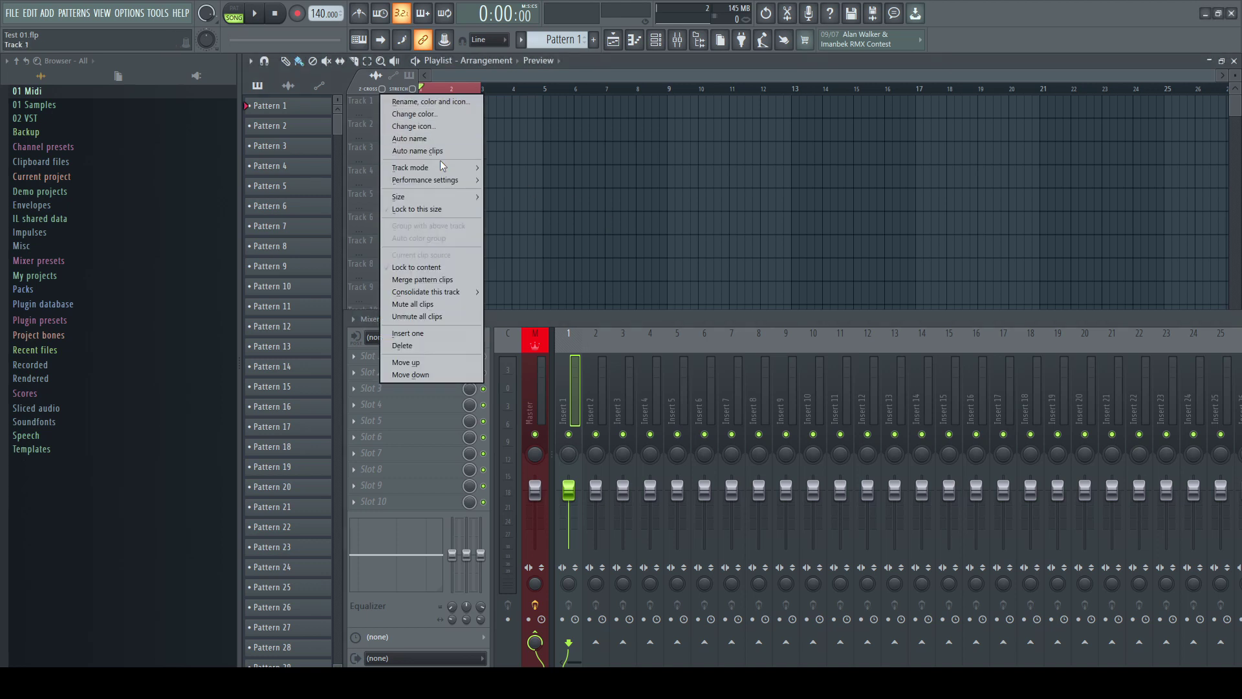
mouse_move(440, 168)
mouse_move(528, 178)
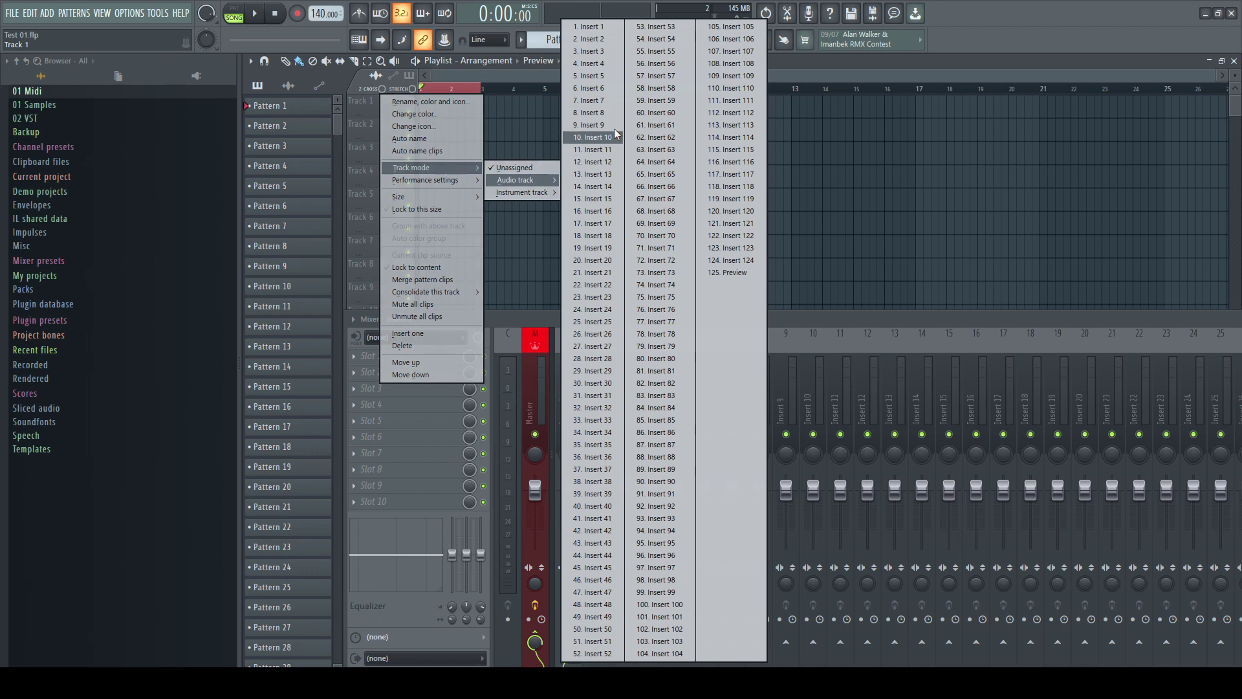
click(612, 29)
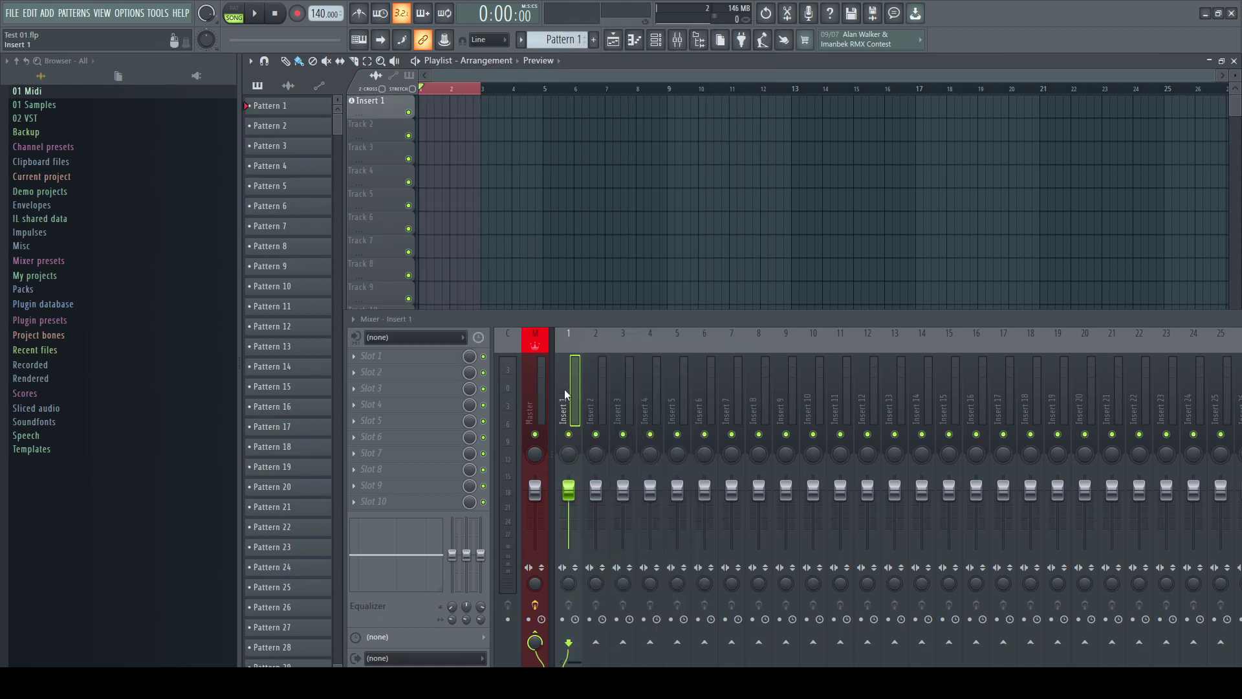
click(443, 341)
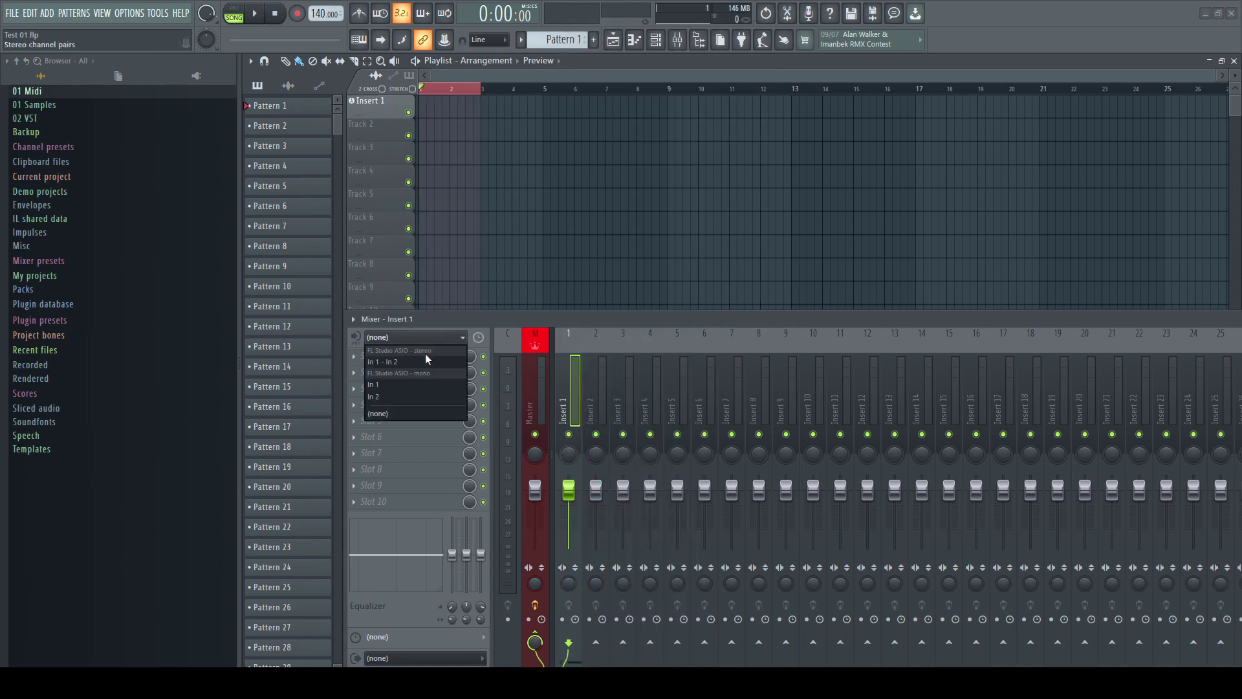
click(410, 383)
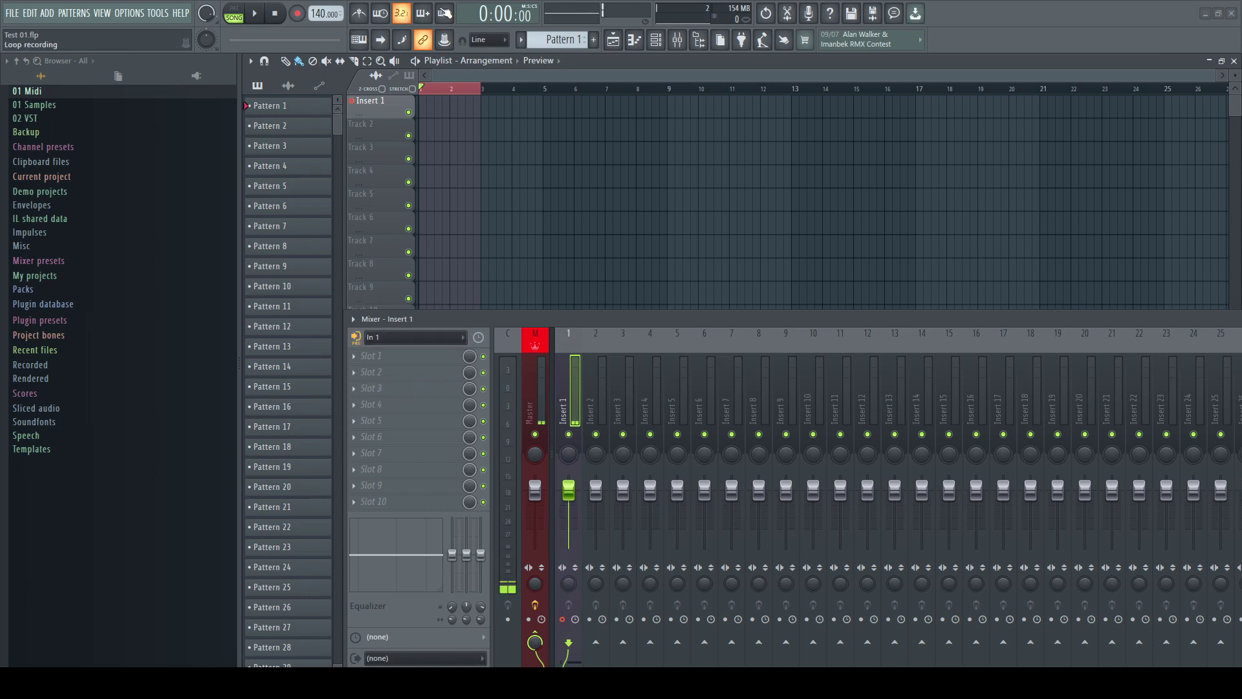
Enable loop recording and start recording audio into the playlist as clips
click(447, 14)
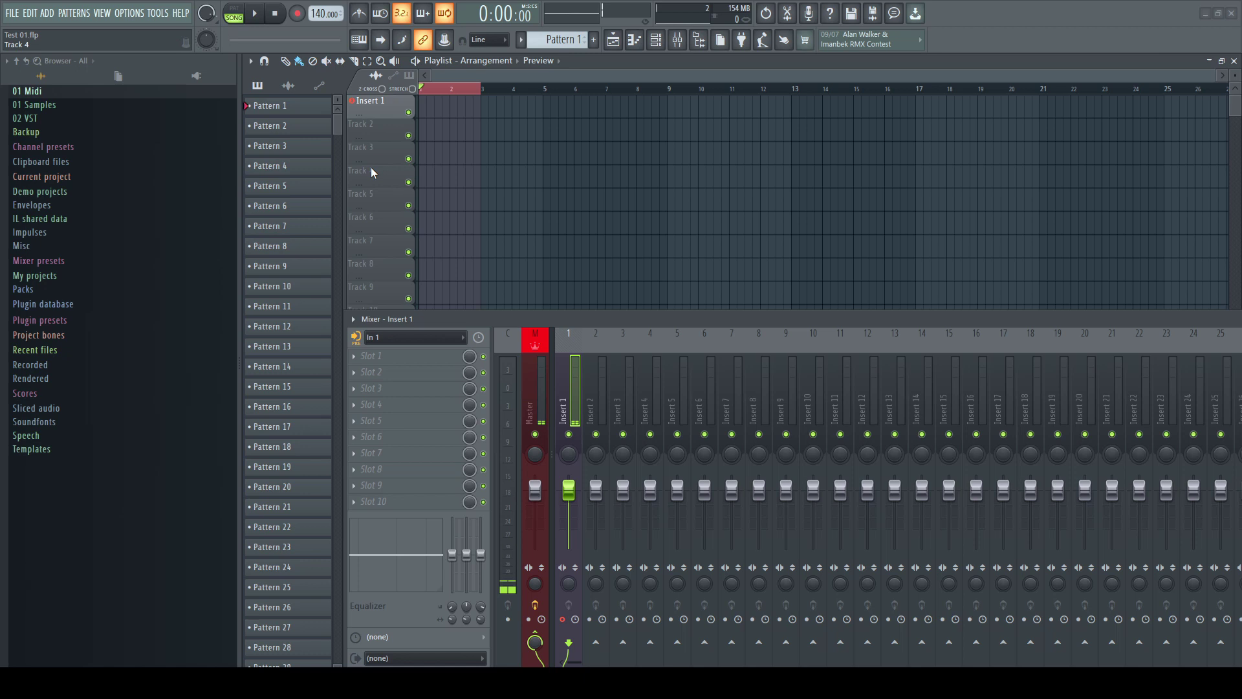
click(298, 15)
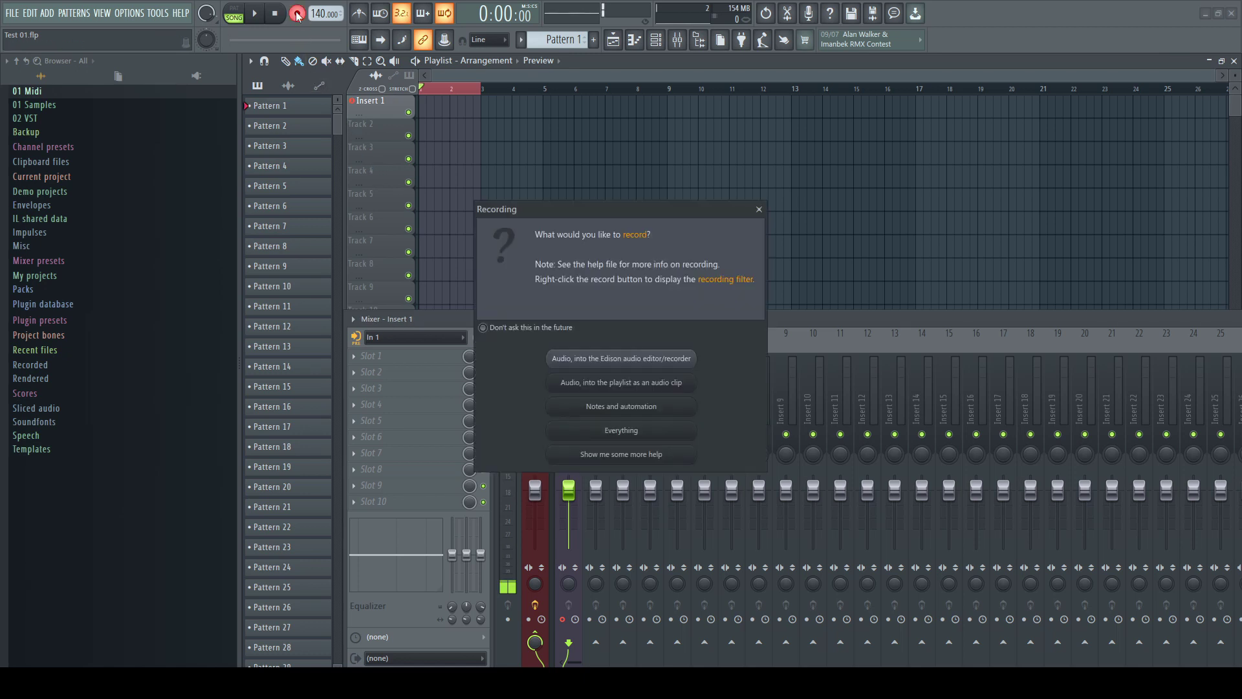
click(632, 384)
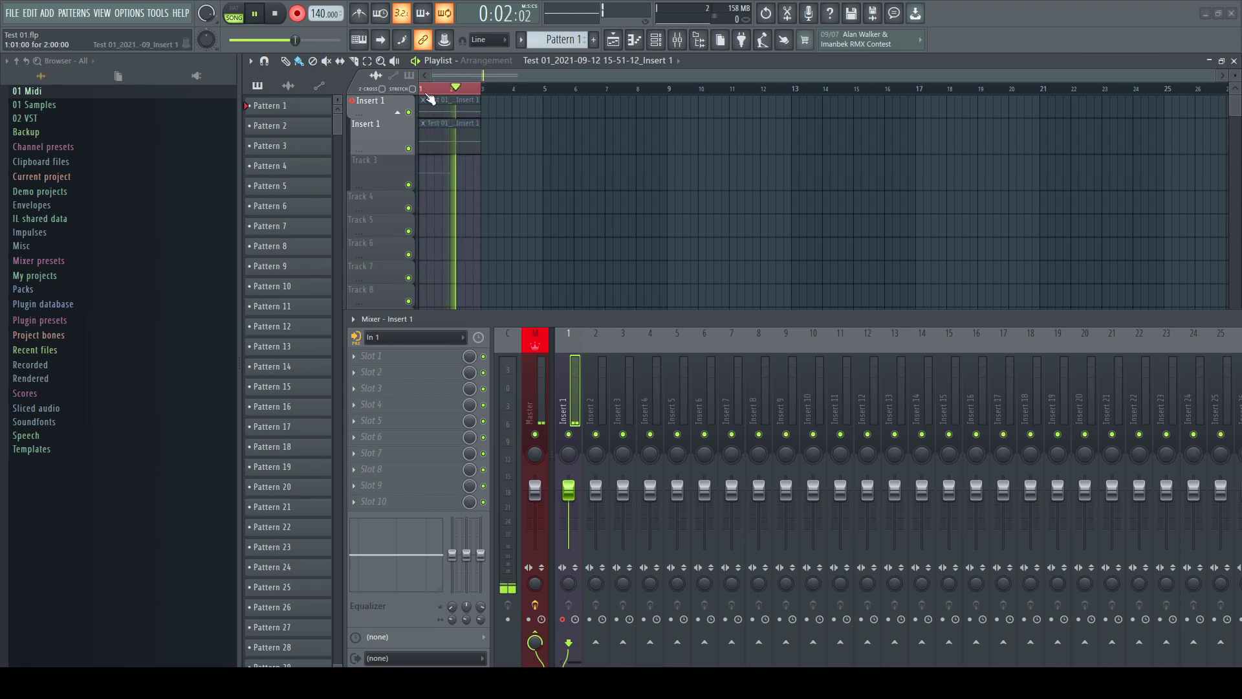
Stop recording, locate the first take's file in the browser's Recorded folder, and select that take clip
key(space)
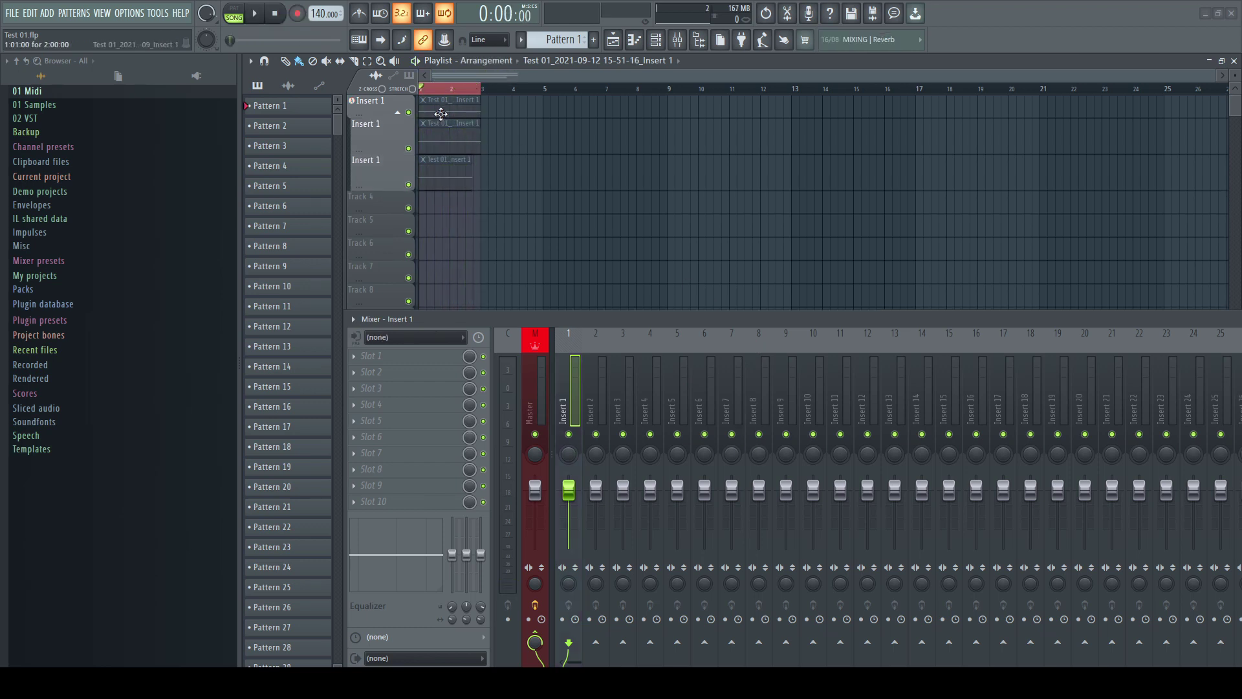
double_click(443, 111)
drag(325, 147, 593, 118)
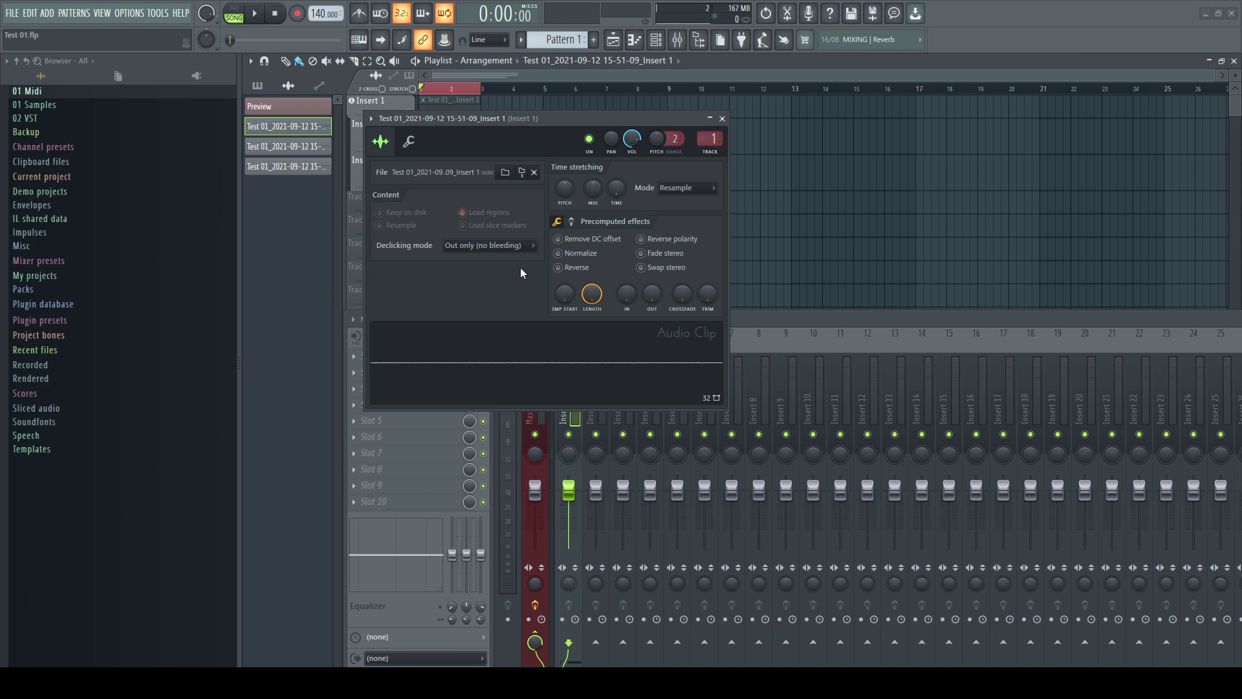
click(524, 174)
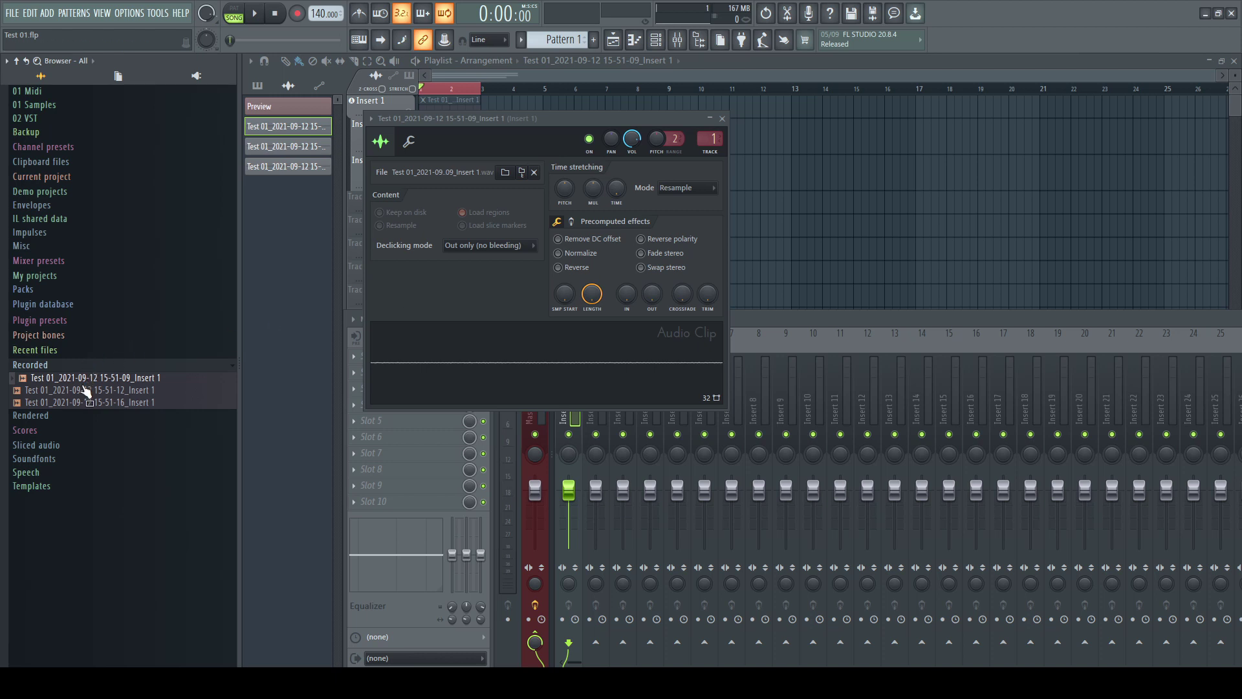
drag(97, 401, 218, 406)
click(722, 118)
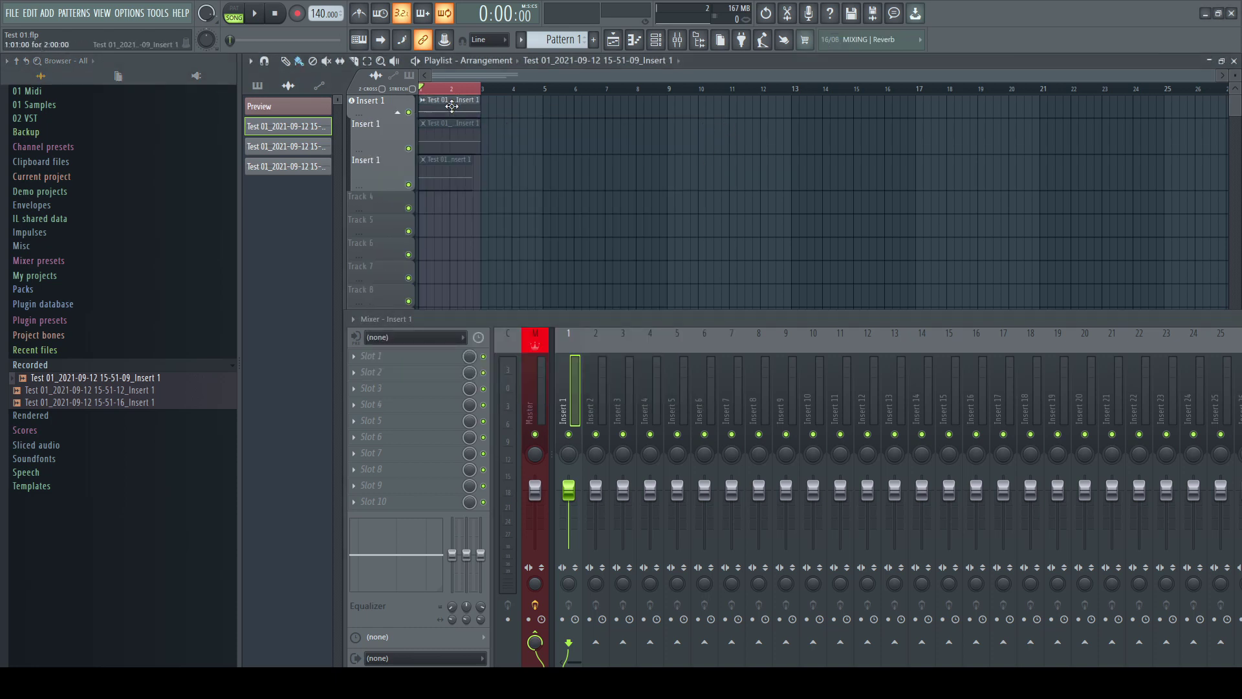
drag(452, 106, 458, 119)
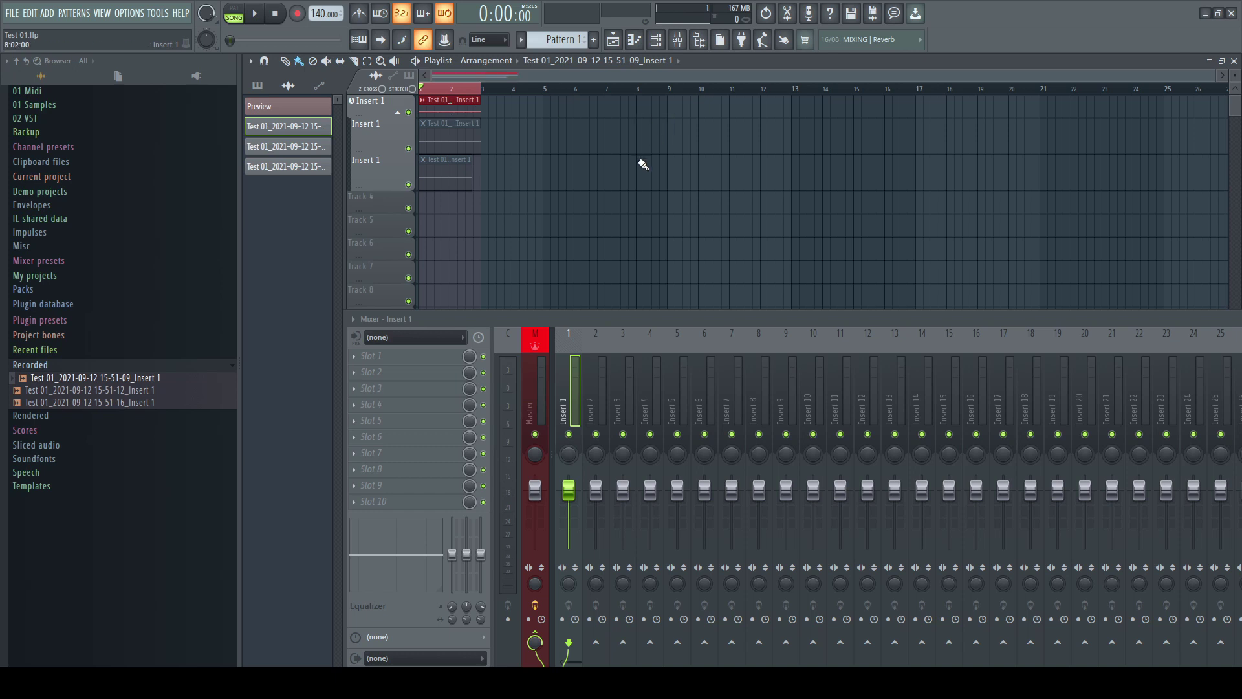
Consolidate Track 1's takes into one rendered clip and find its file in the Rendered folder
key(ctrl+alt+c)
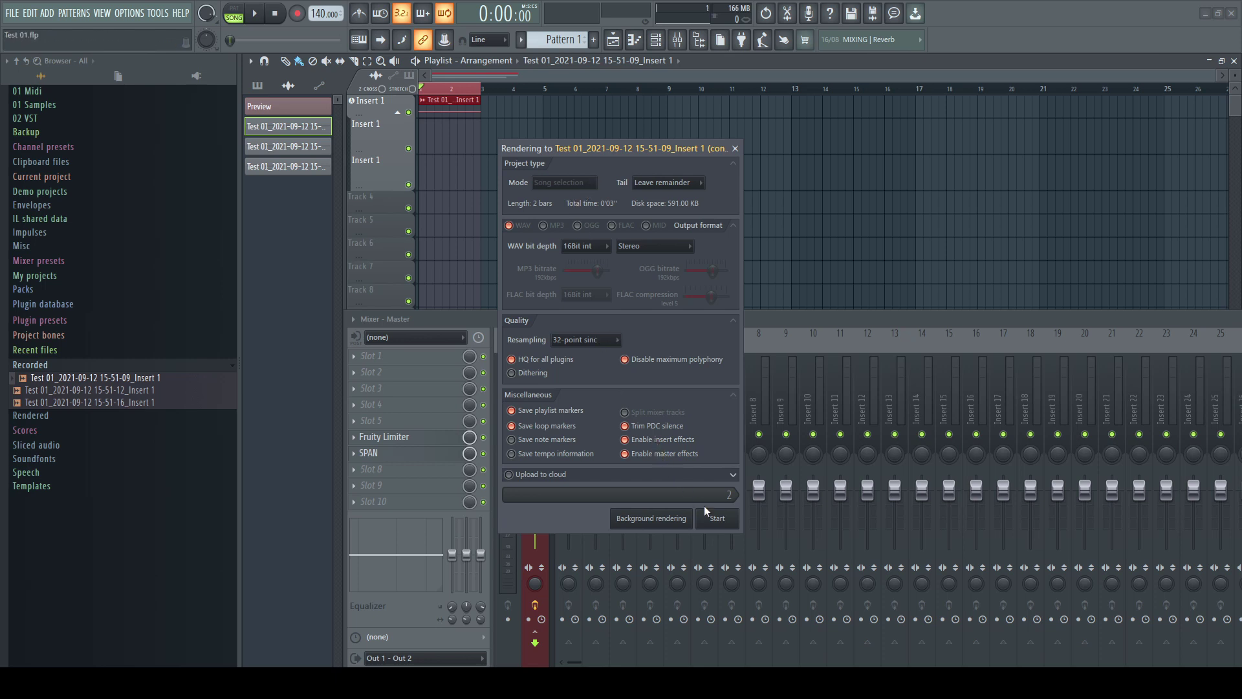
click(718, 521)
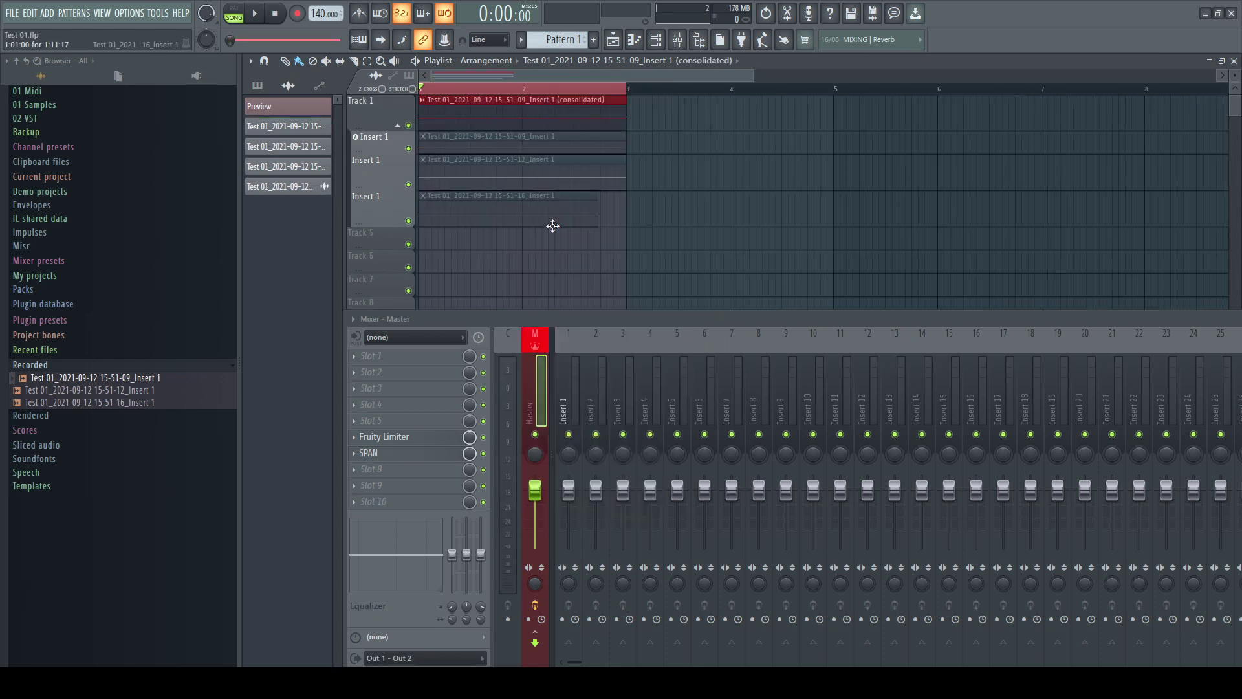
double_click(488, 113)
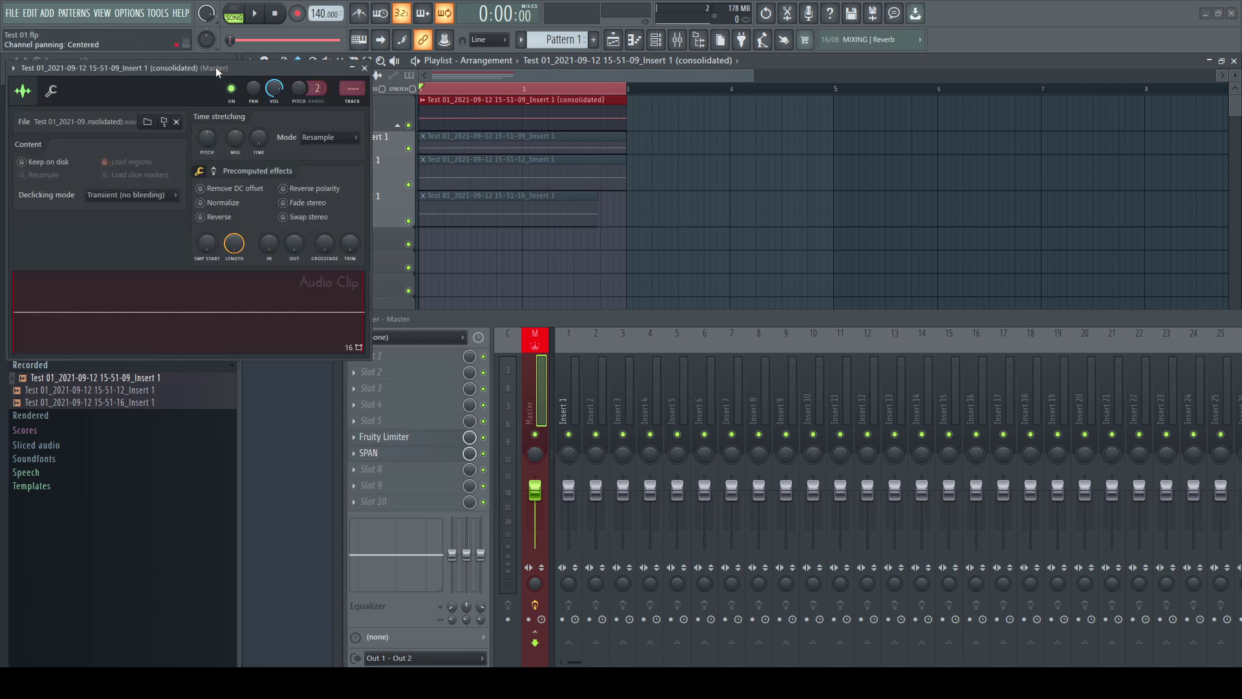
drag(215, 67, 643, 92)
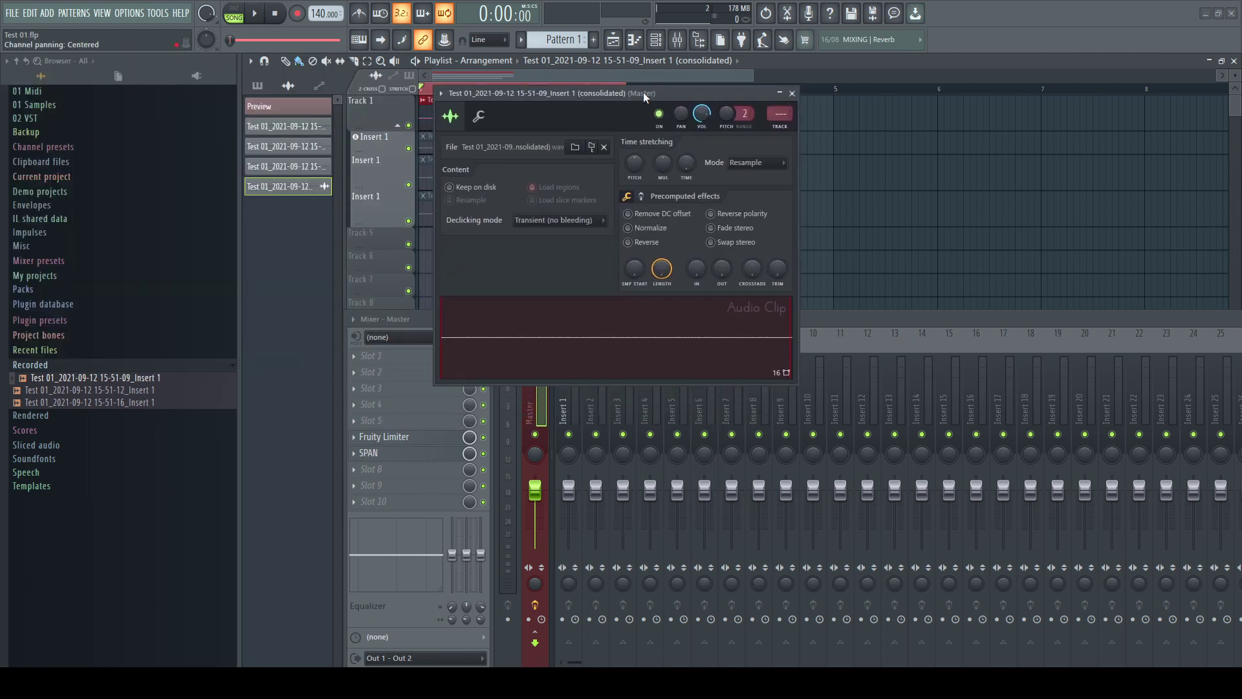
click(593, 148)
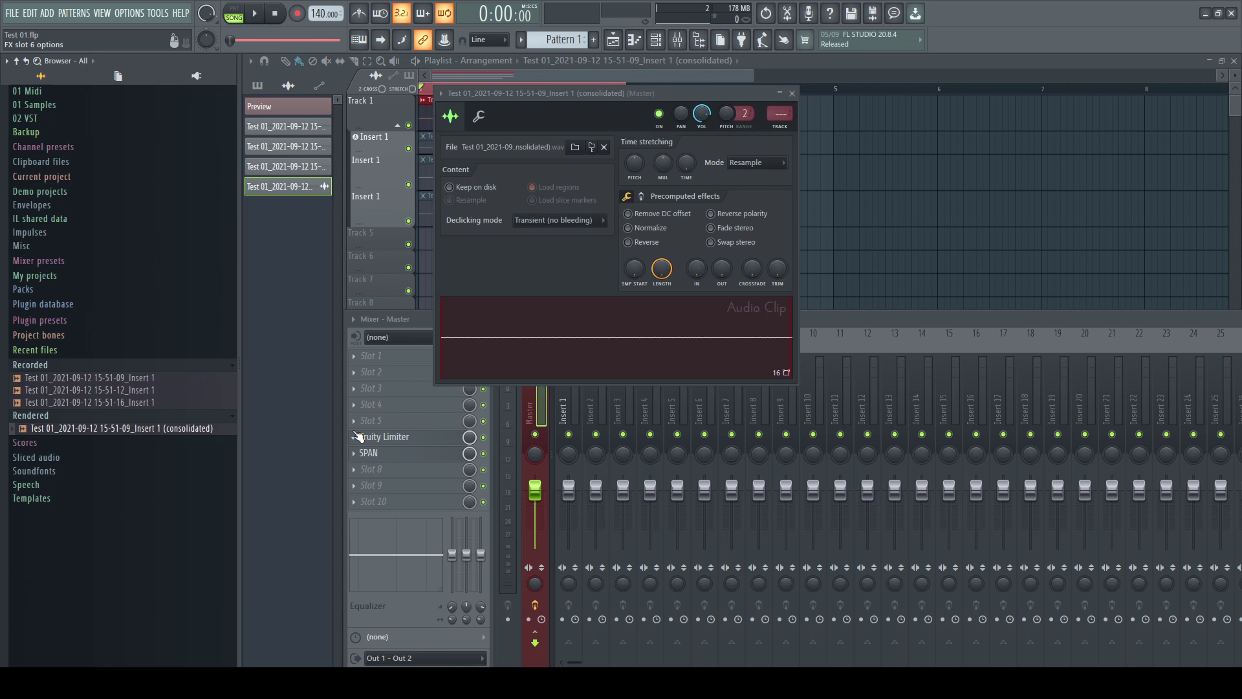
Edit the consolidated file in the audio editor, place it on Track 5, and locate consolidated_2
drag(142, 435, 550, 347)
click(624, 405)
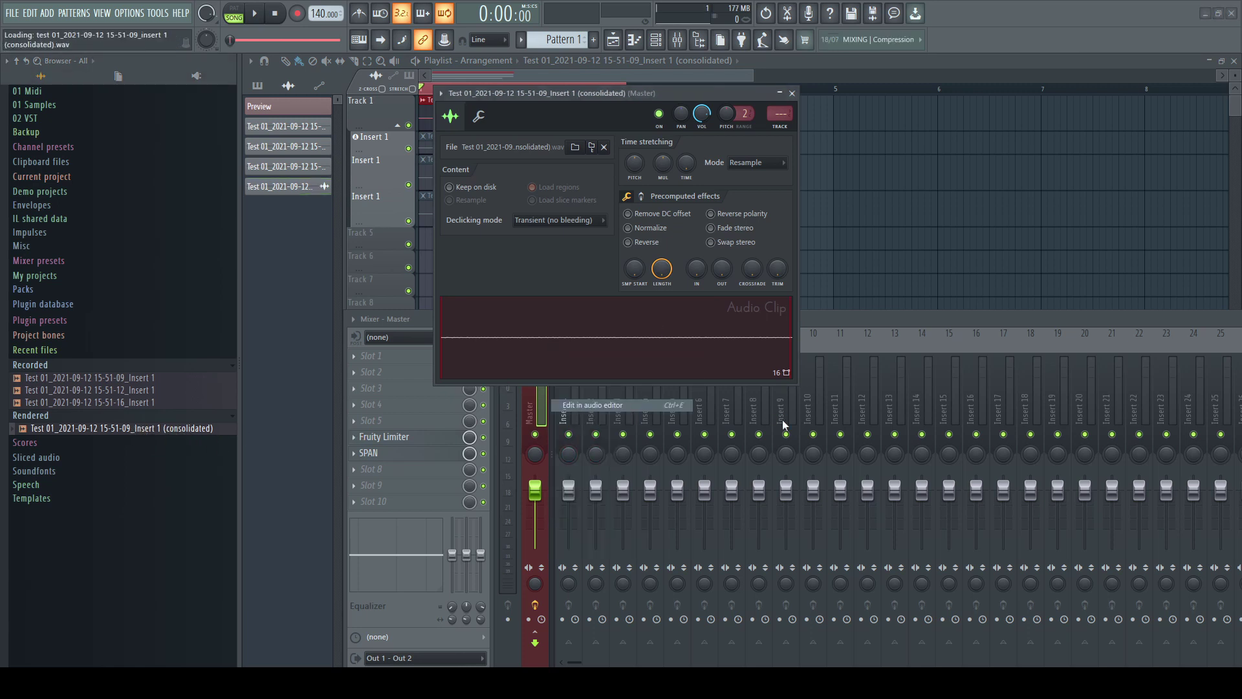
click(791, 93)
drag(423, 144, 943, 261)
drag(1052, 291, 421, 245)
click(606, 259)
click(620, 547)
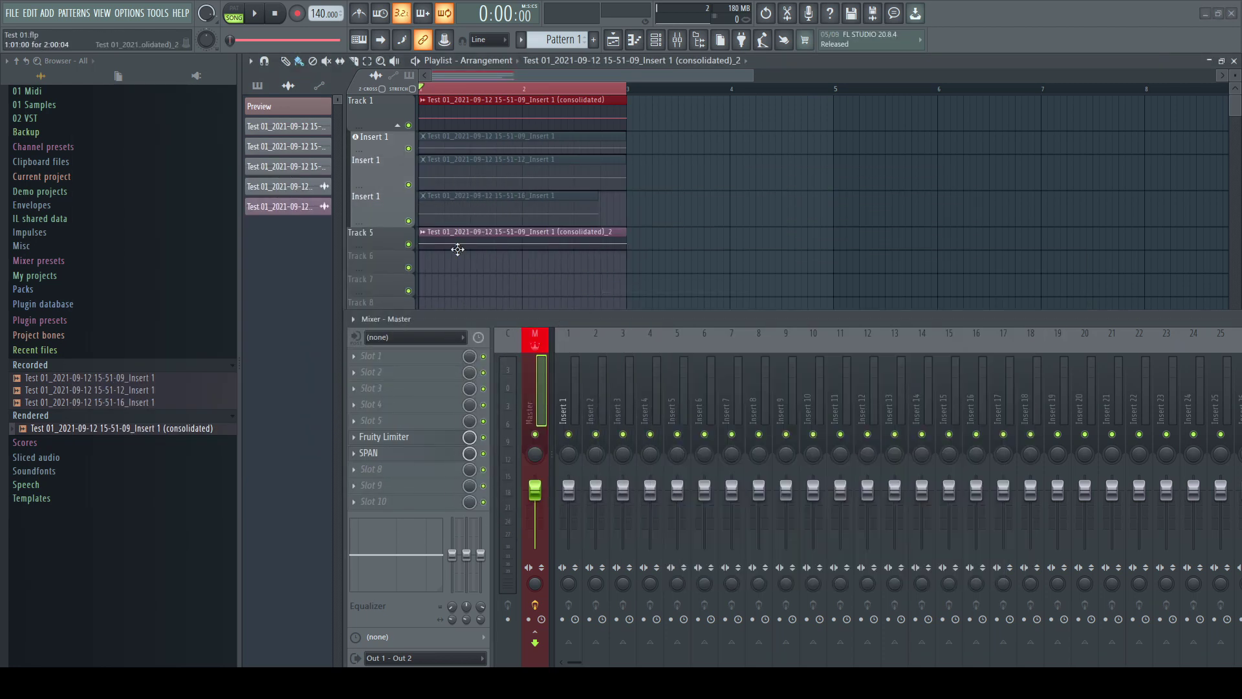
double_click(488, 246)
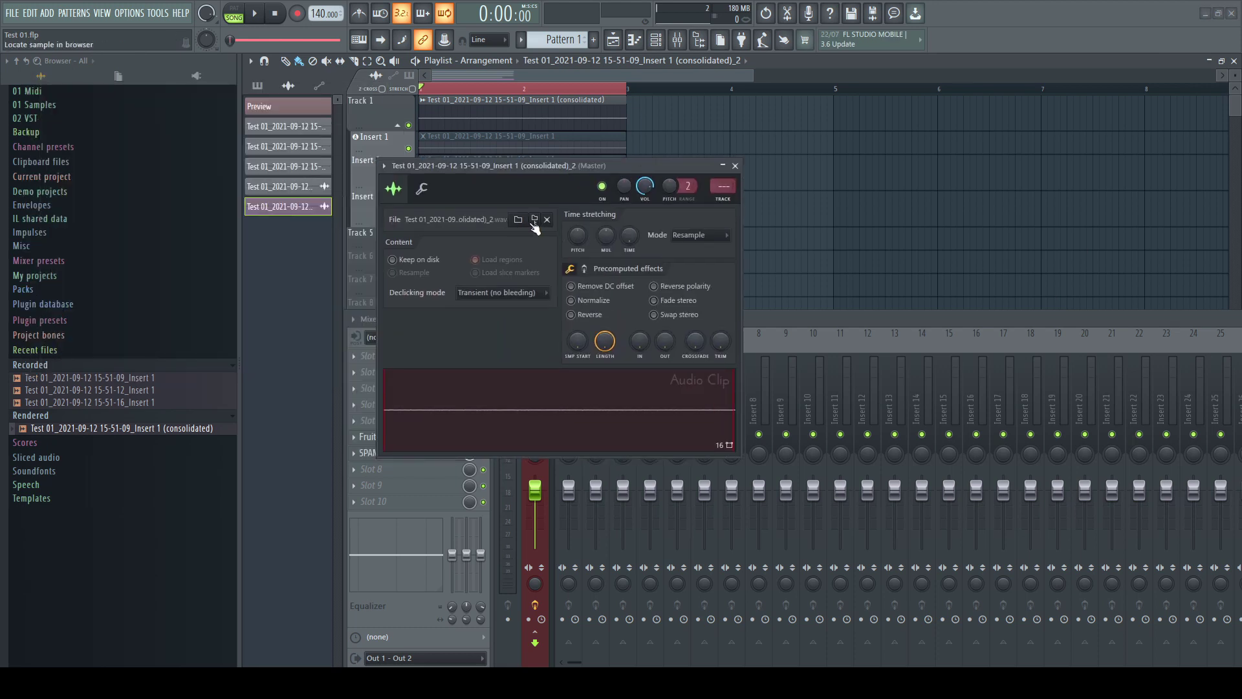
click(534, 220)
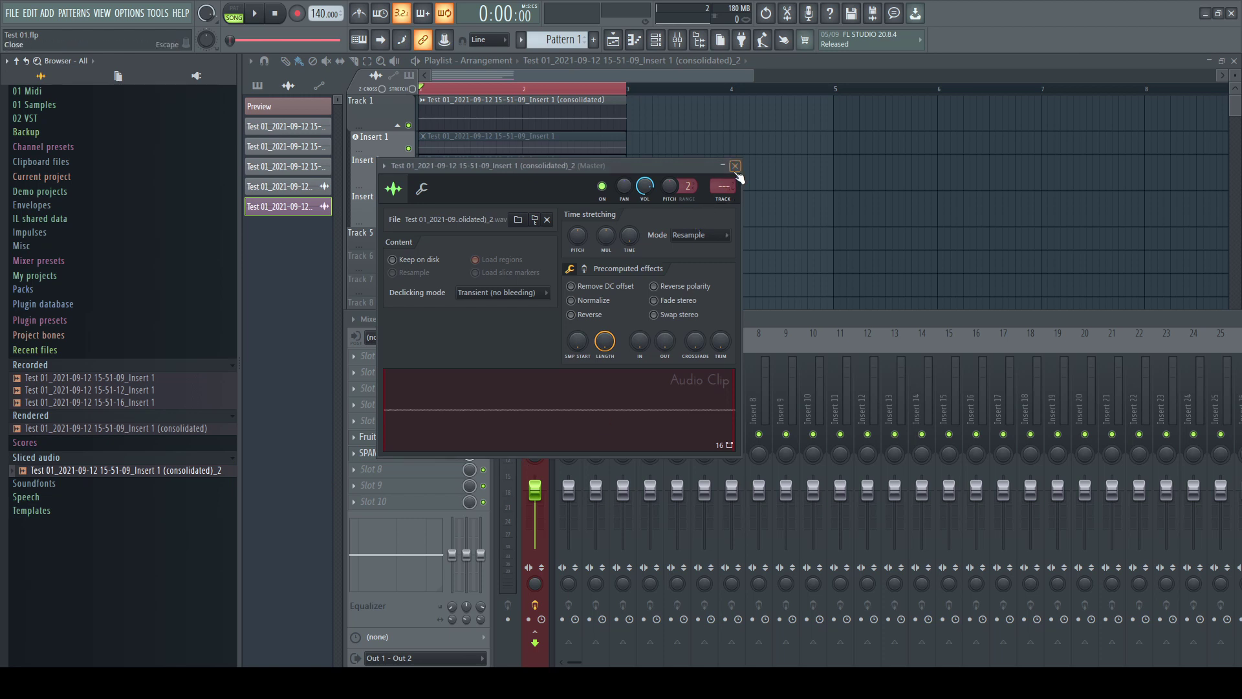
click(736, 166)
Send the consolidated clip to the pitch corrector and place the result on Track 6 at bar 1
double_click(601, 236)
right_click(590, 321)
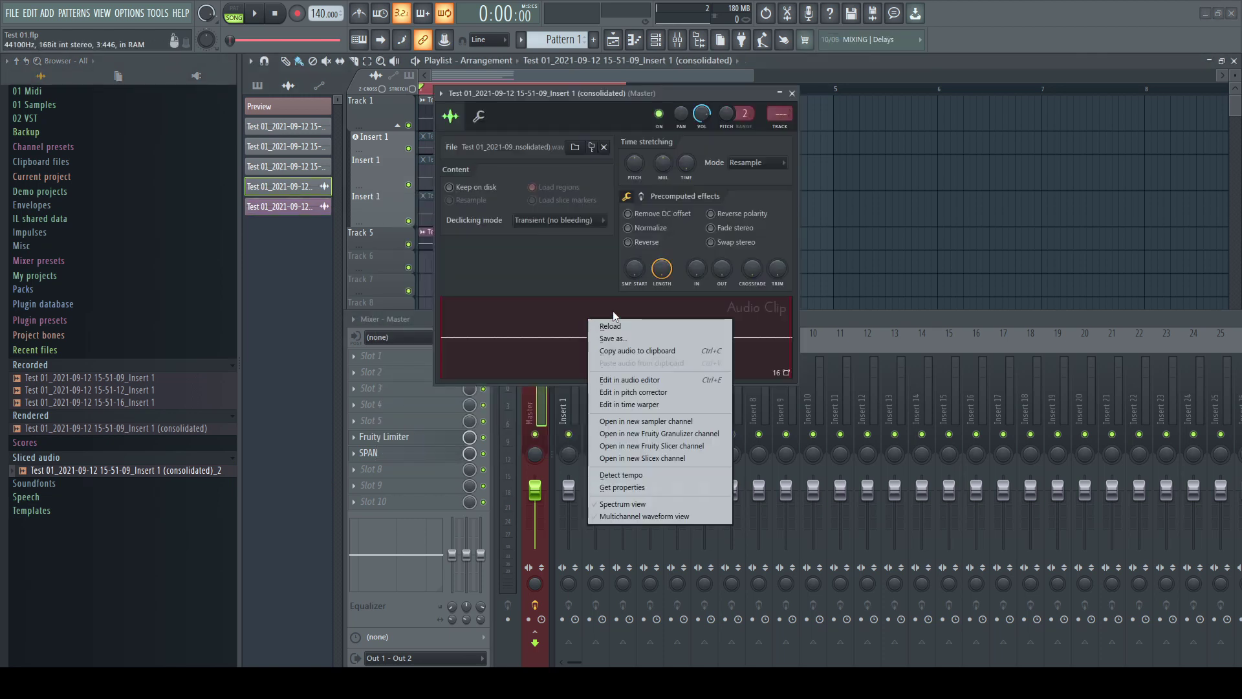
click(659, 392)
click(791, 93)
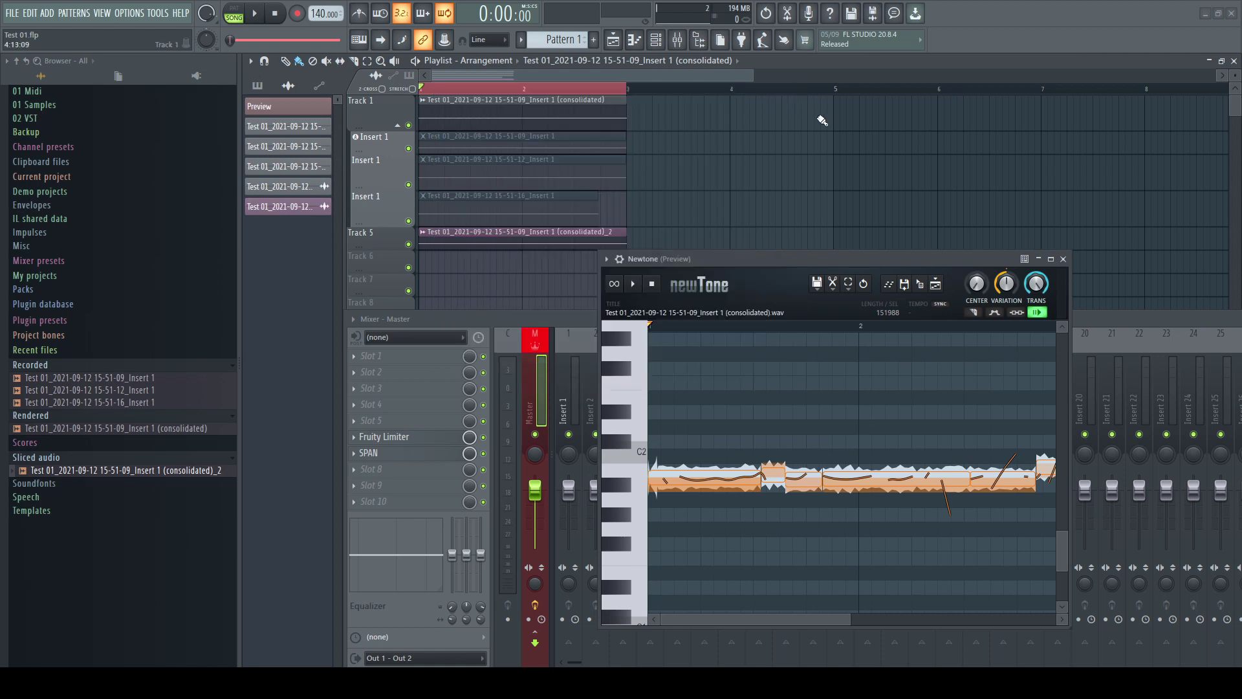
click(1039, 258)
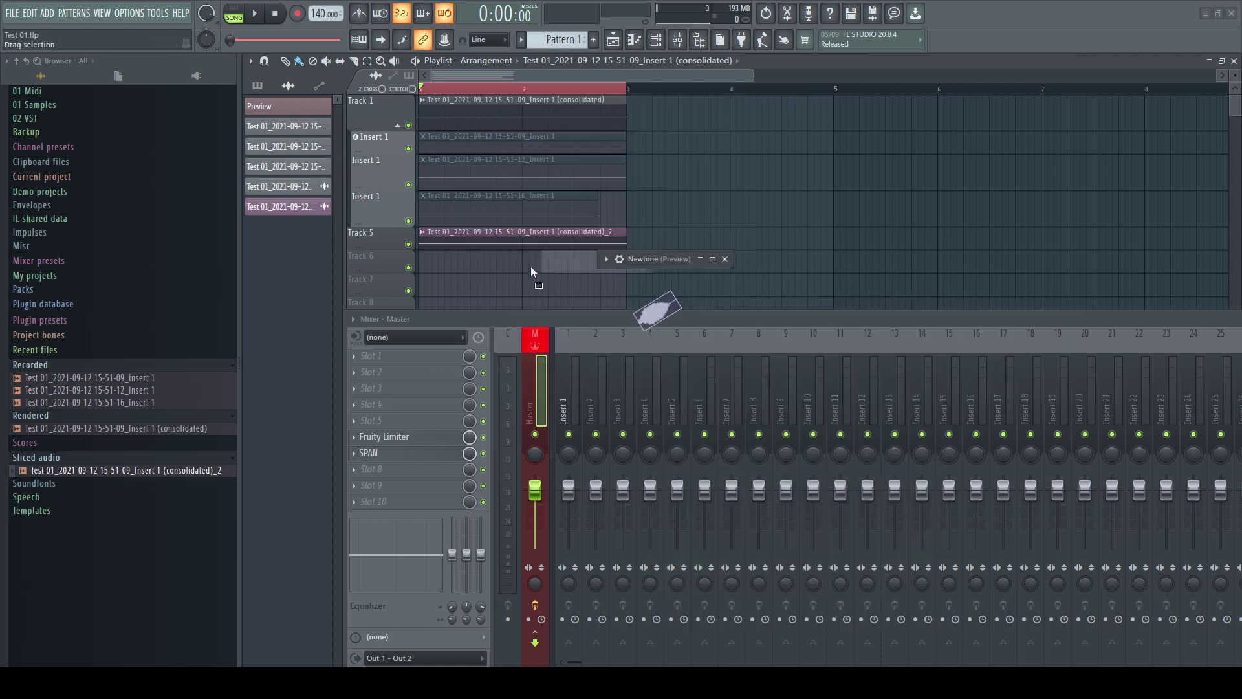
drag(530, 266, 419, 262)
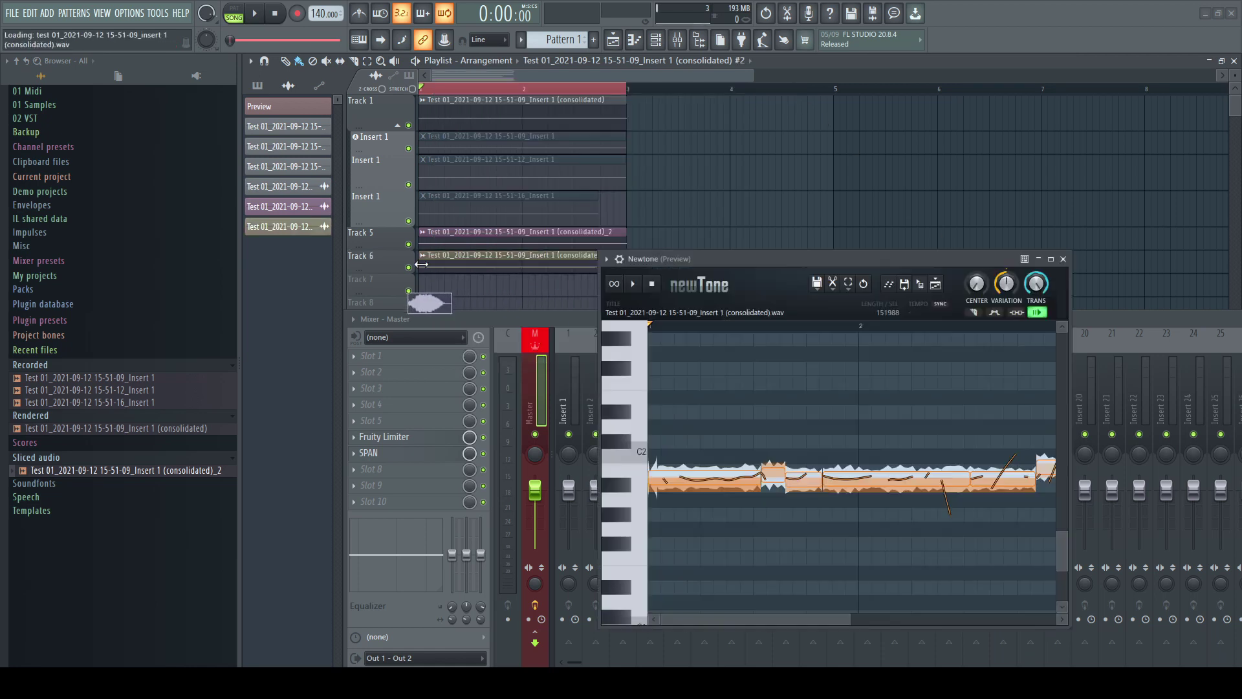
Open the consolidated clip in Newtime and drop a warped copy onto the playlist
double_click(484, 273)
right_click(572, 333)
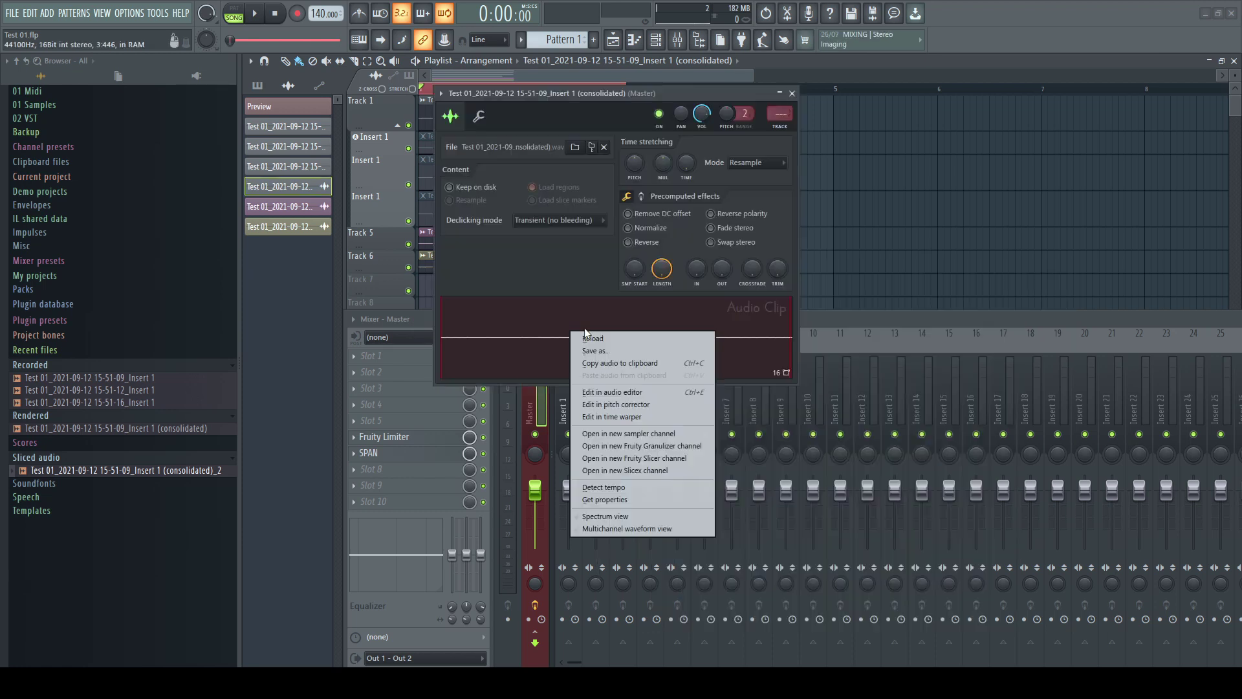
click(638, 417)
click(792, 93)
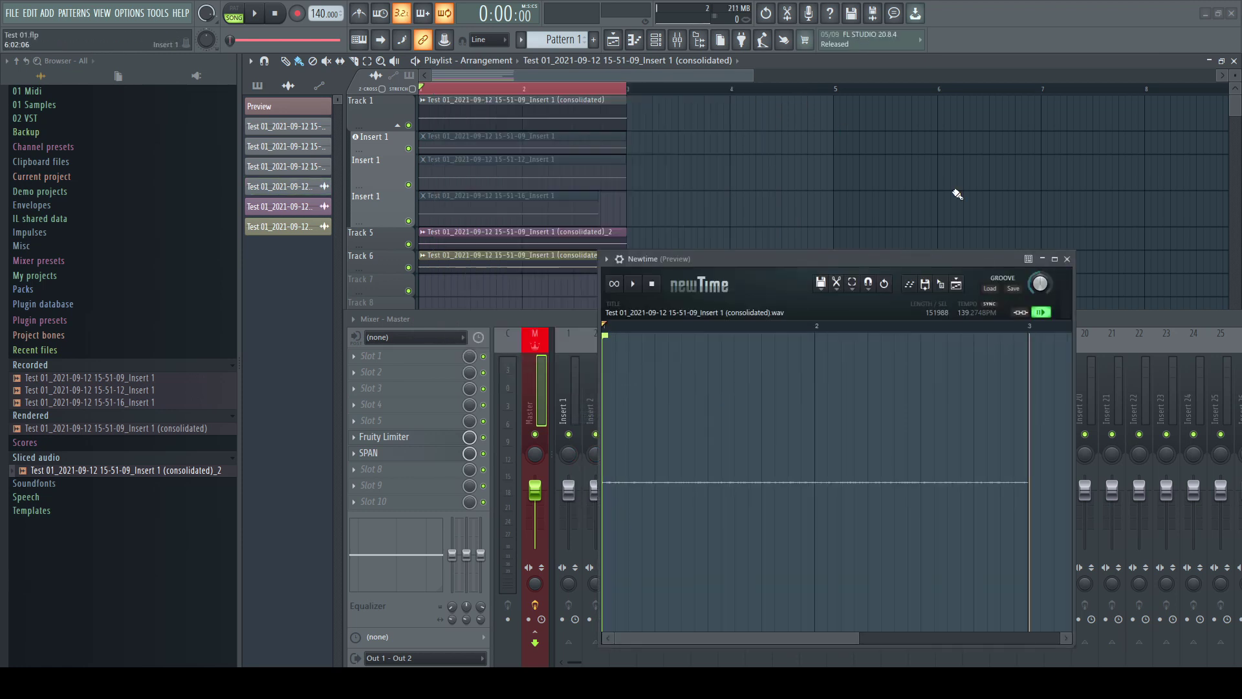
drag(940, 283, 421, 281)
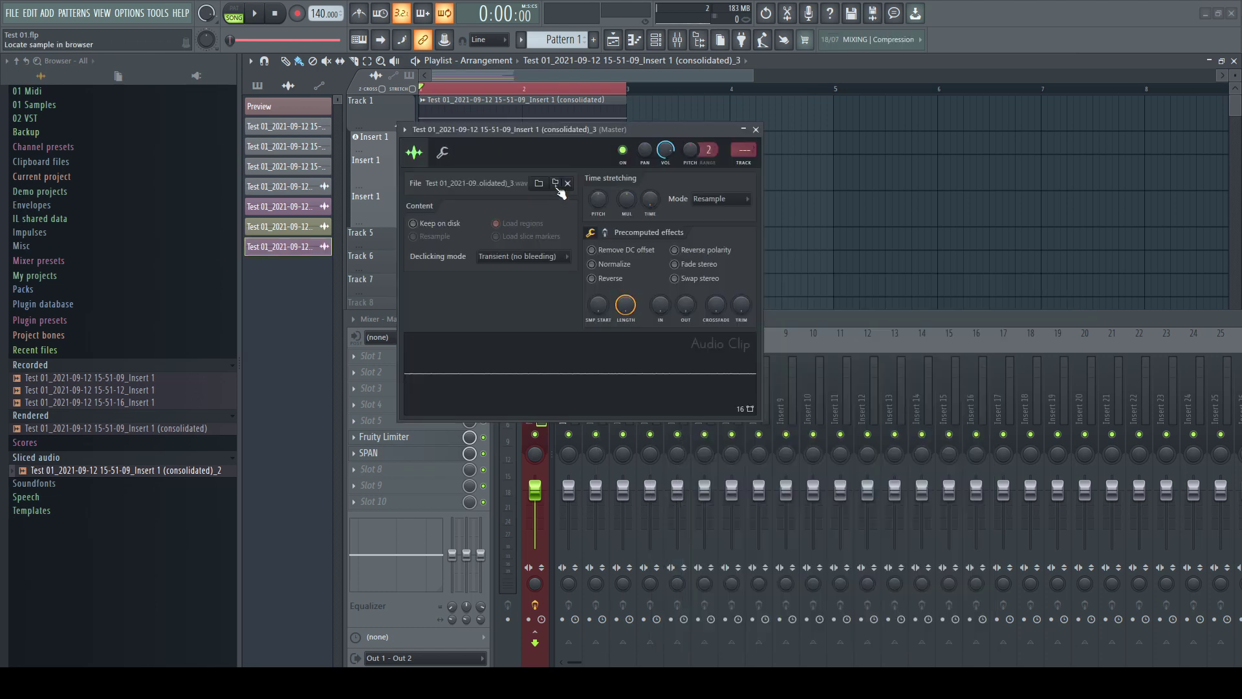
Locate consolidated_3, stop the Insert 5 recording, find its take under Recorded, and bring up consolidation
click(556, 185)
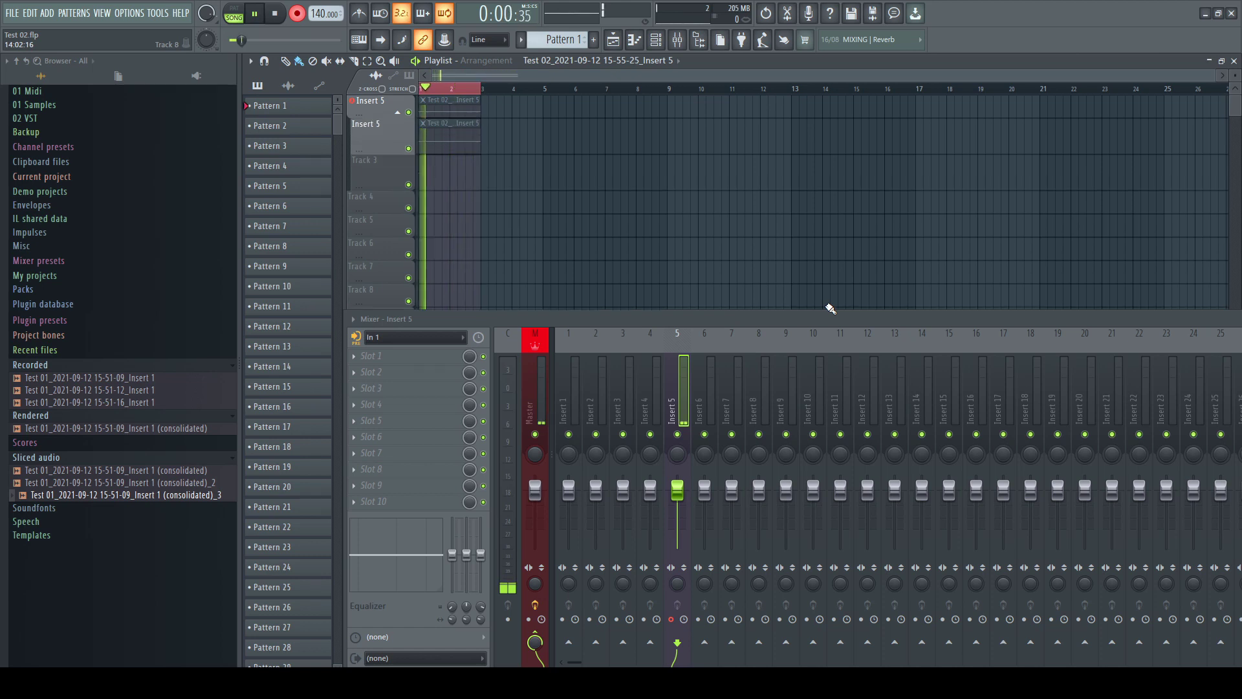
click(275, 13)
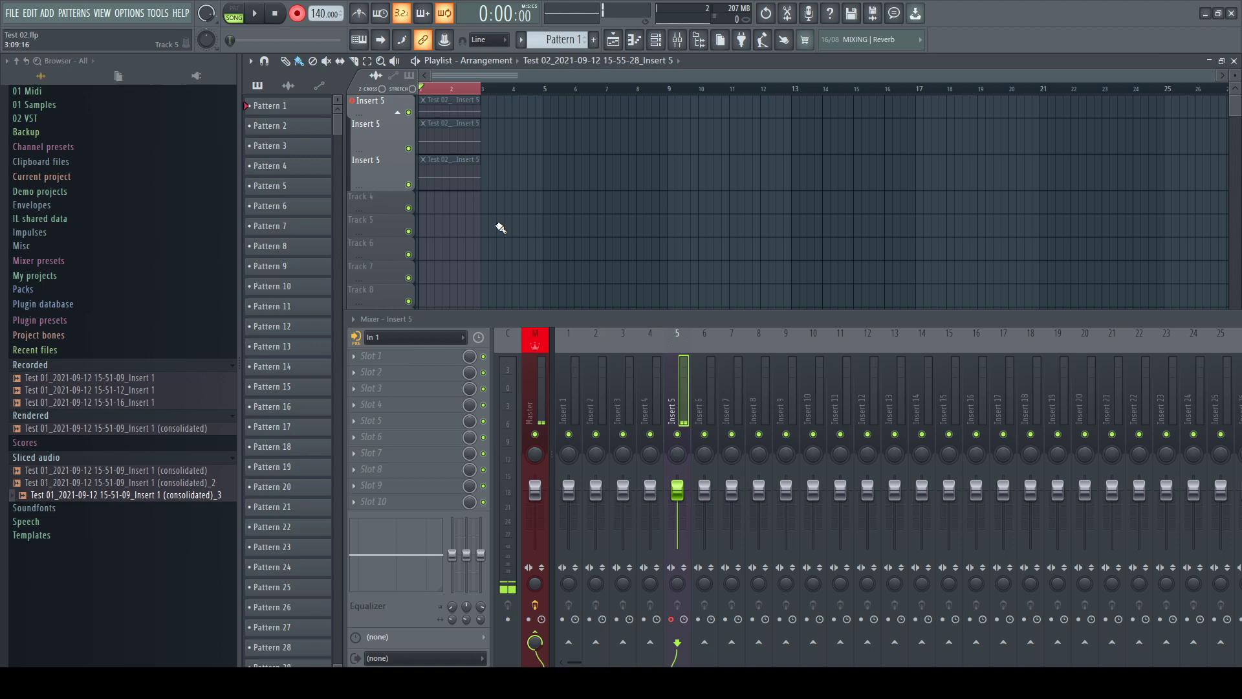
double_click(451, 110)
drag(227, 64, 623, 135)
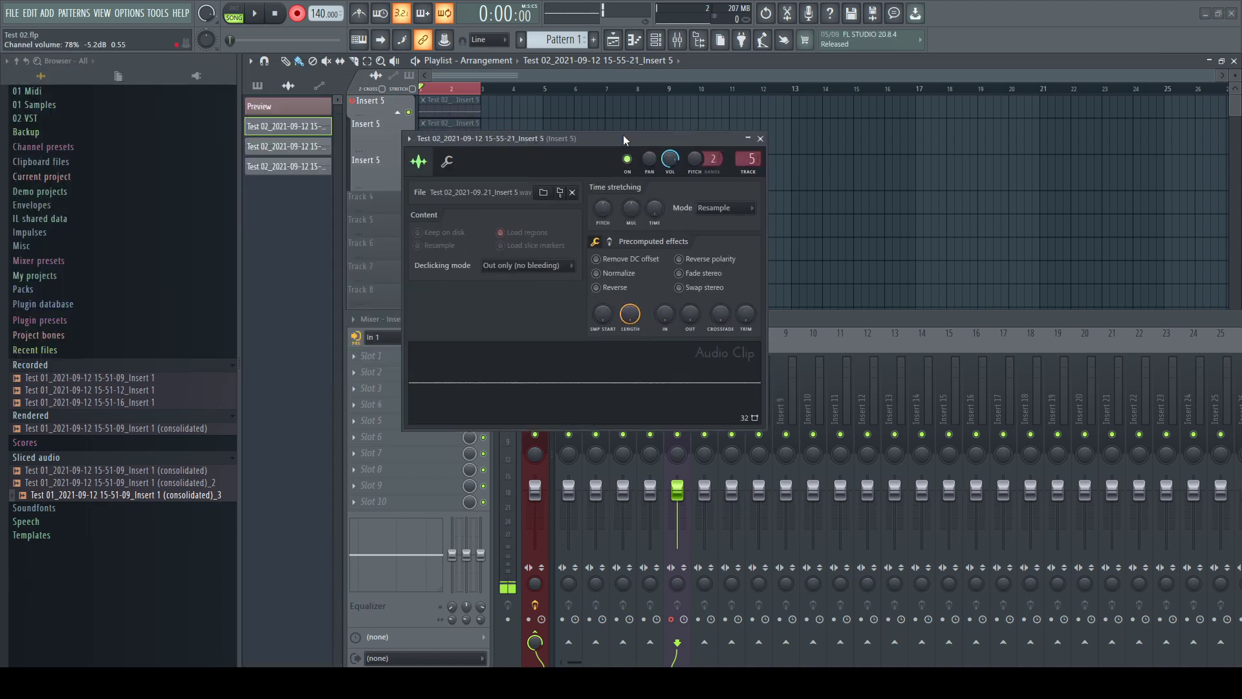
click(560, 193)
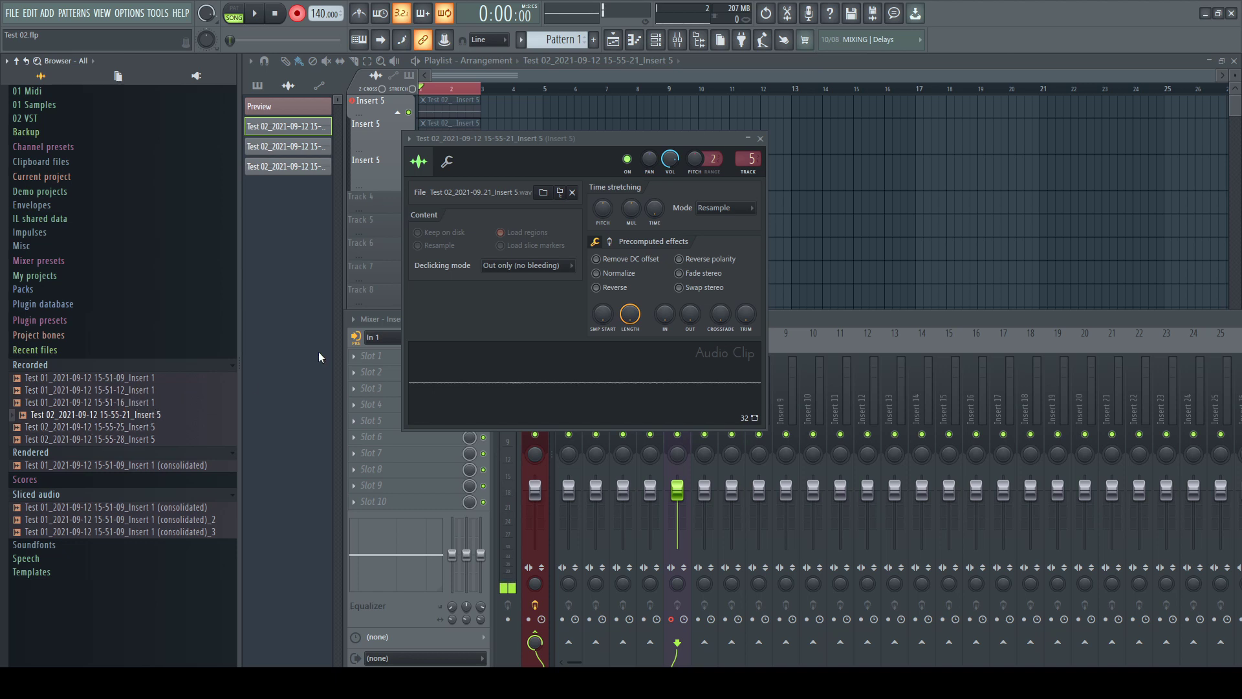
key(Escape)
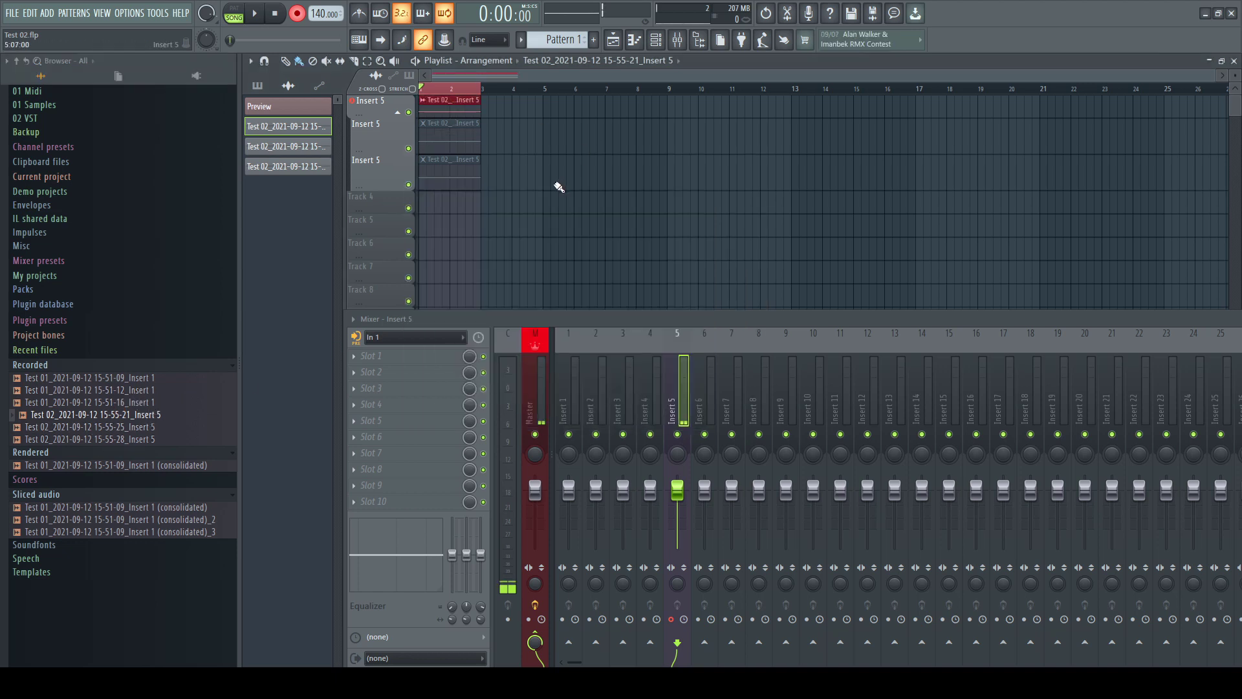
key(ctrl+alt+c)
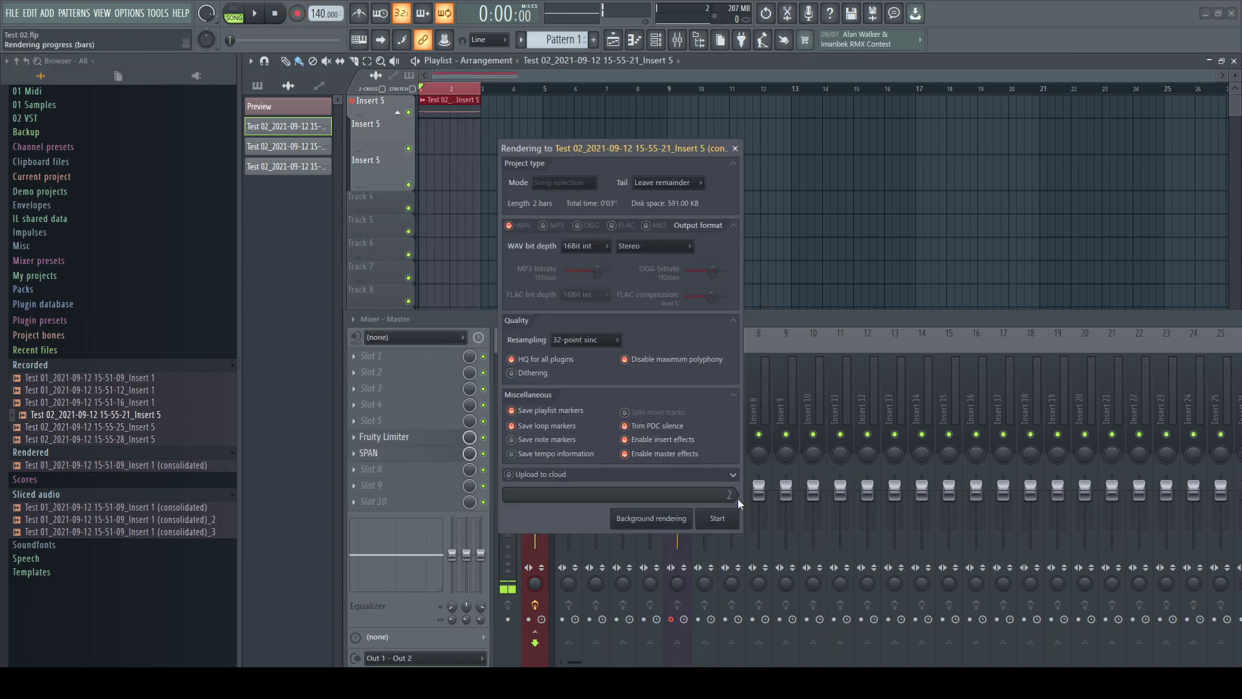
Render the consolidated Test 02 clip and drop an Edison-edited copy onto Track 5
click(717, 518)
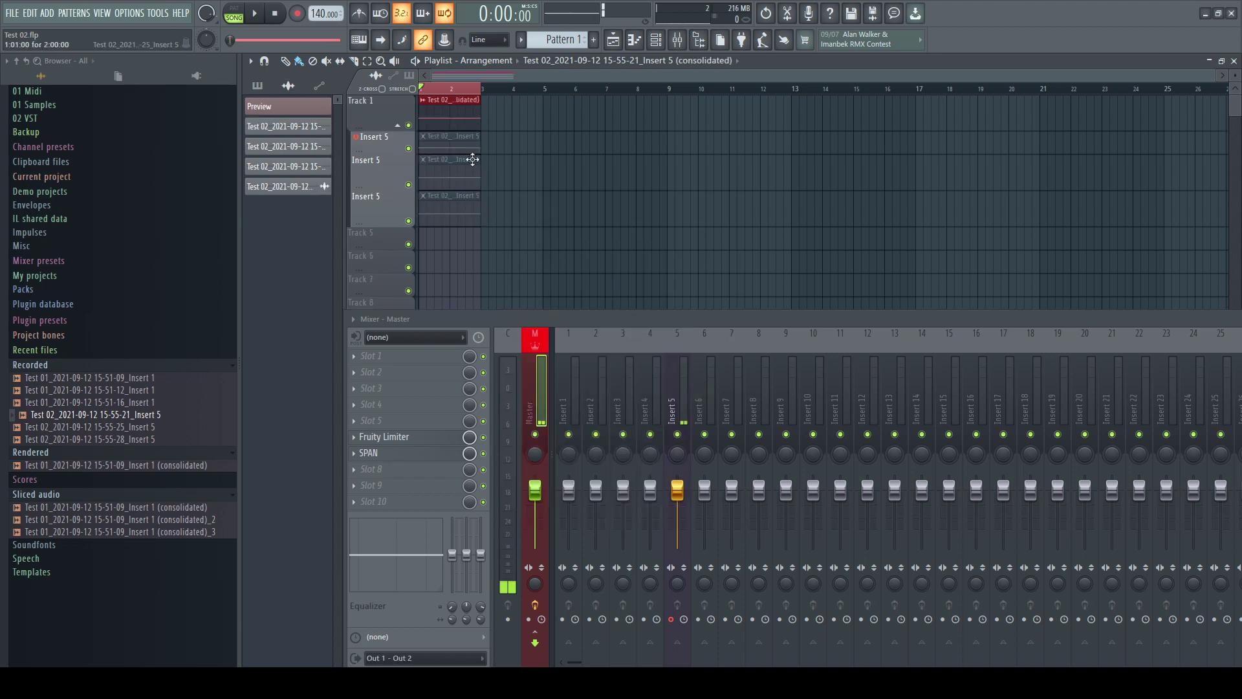
double_click(445, 114)
drag(304, 118, 714, 134)
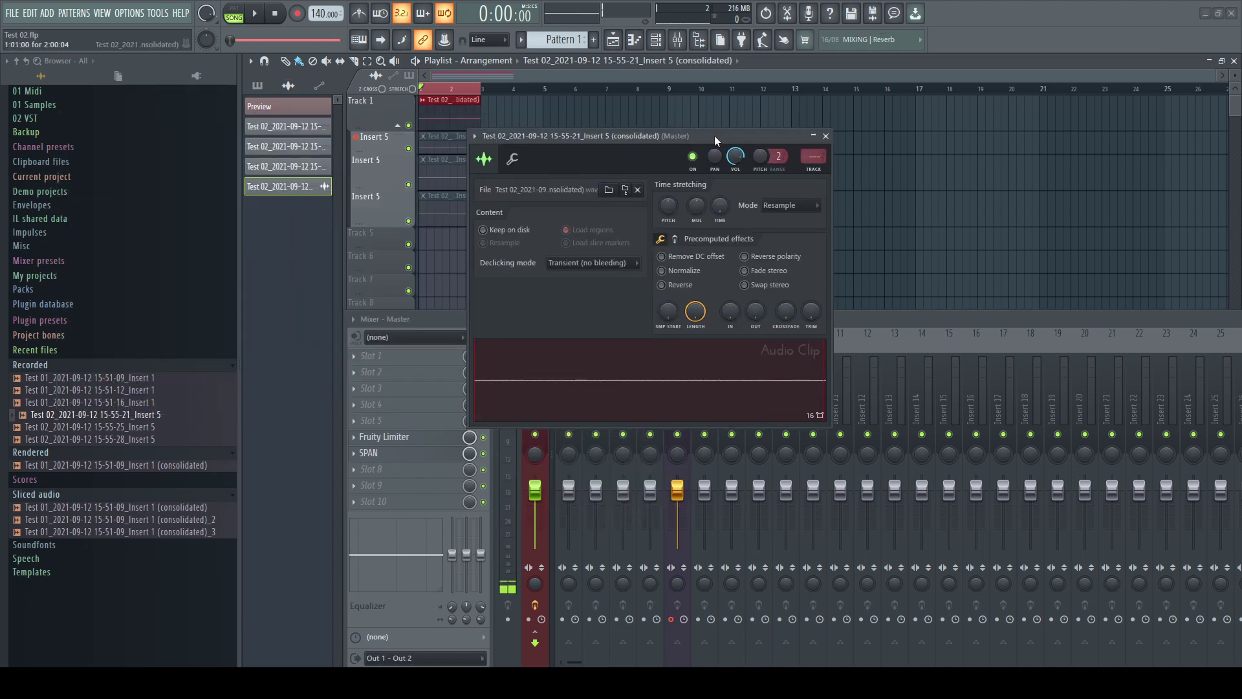
right_click(651, 386)
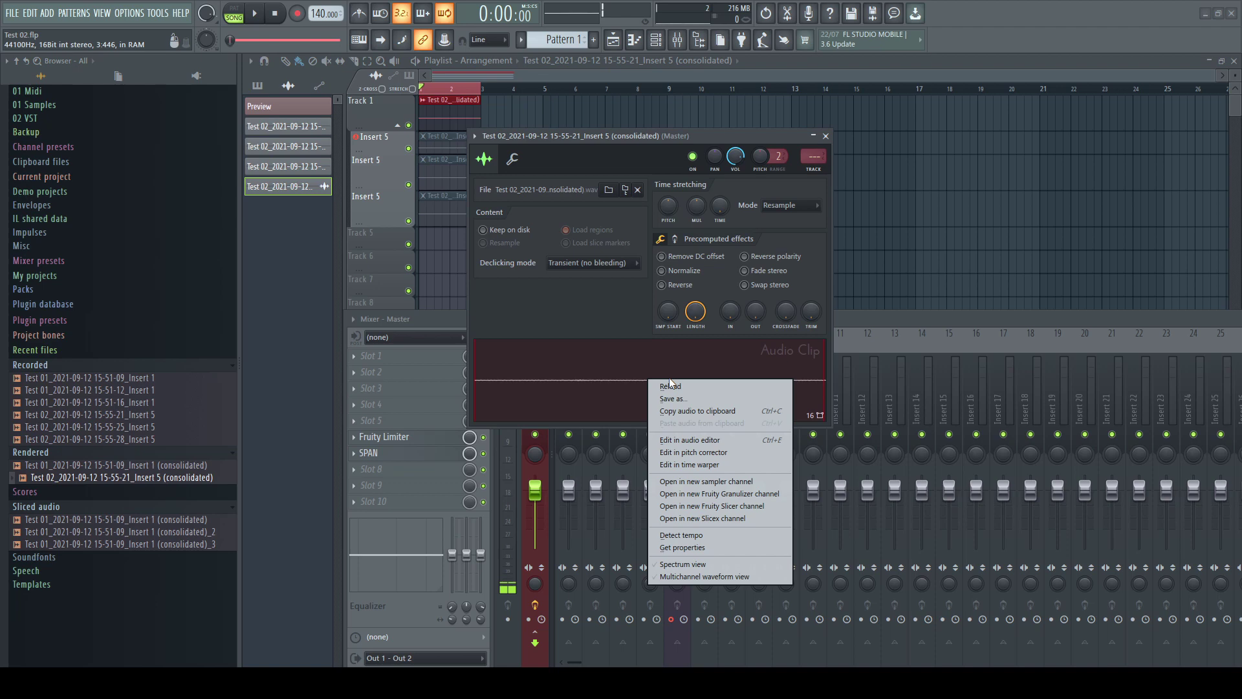
click(741, 437)
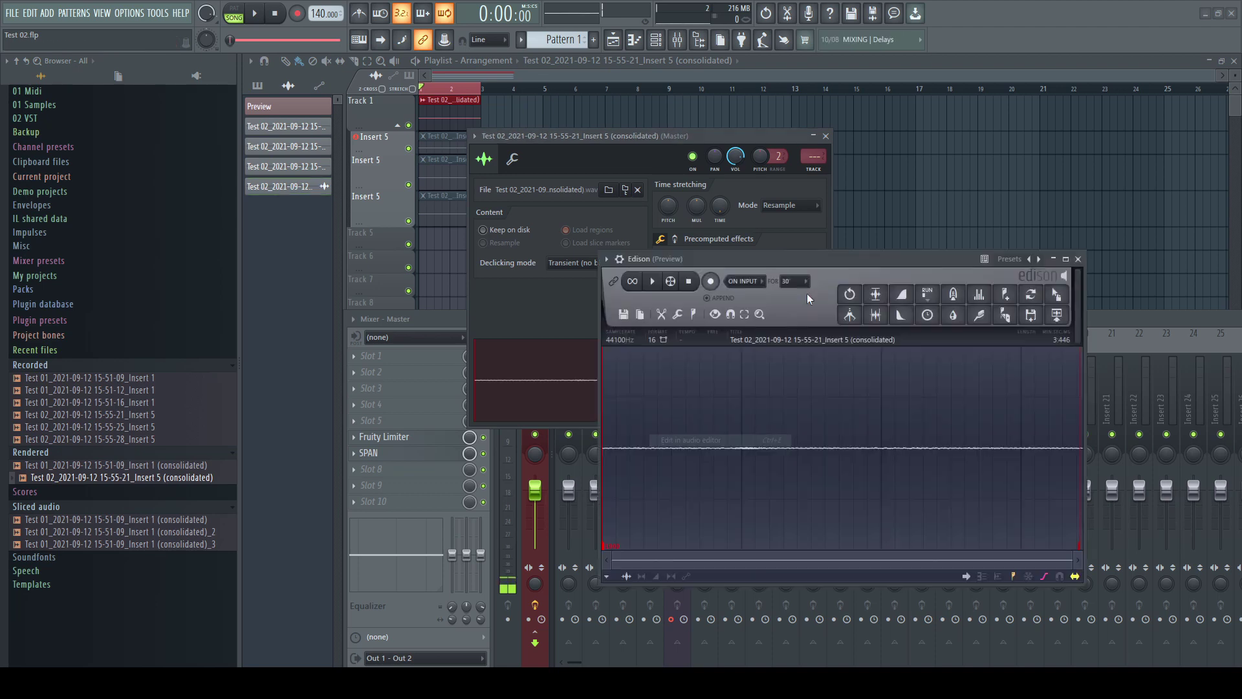
click(825, 136)
drag(1059, 297, 425, 245)
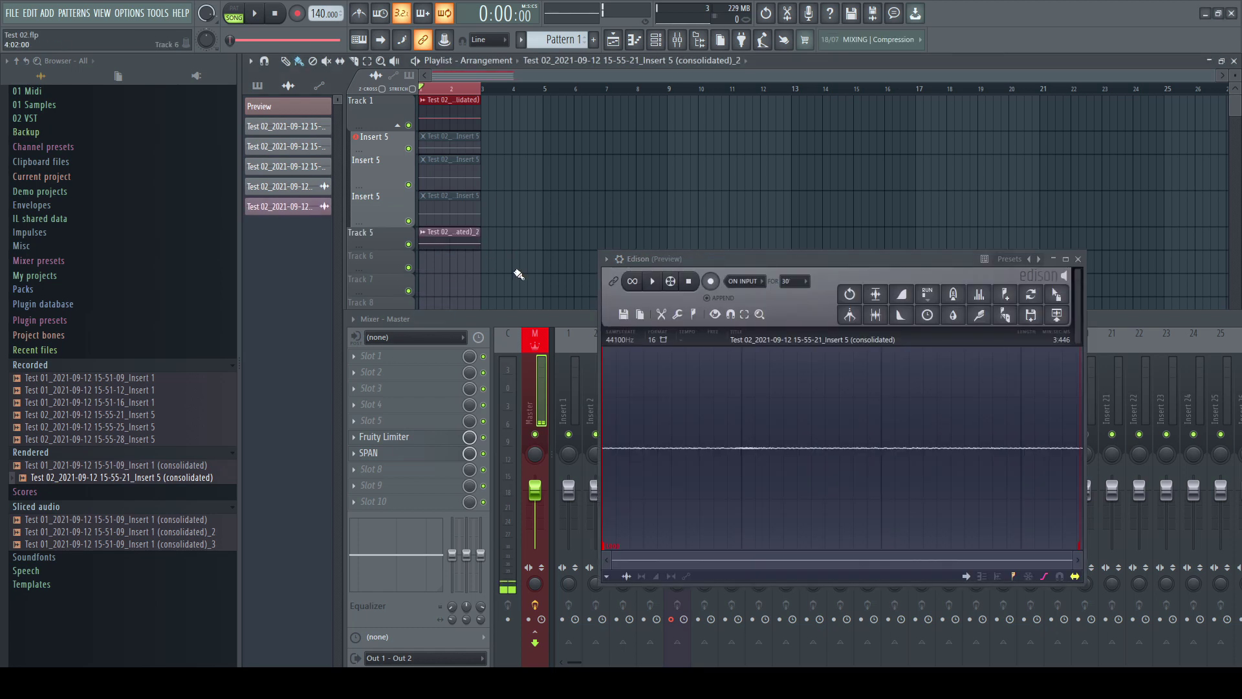
click(605, 266)
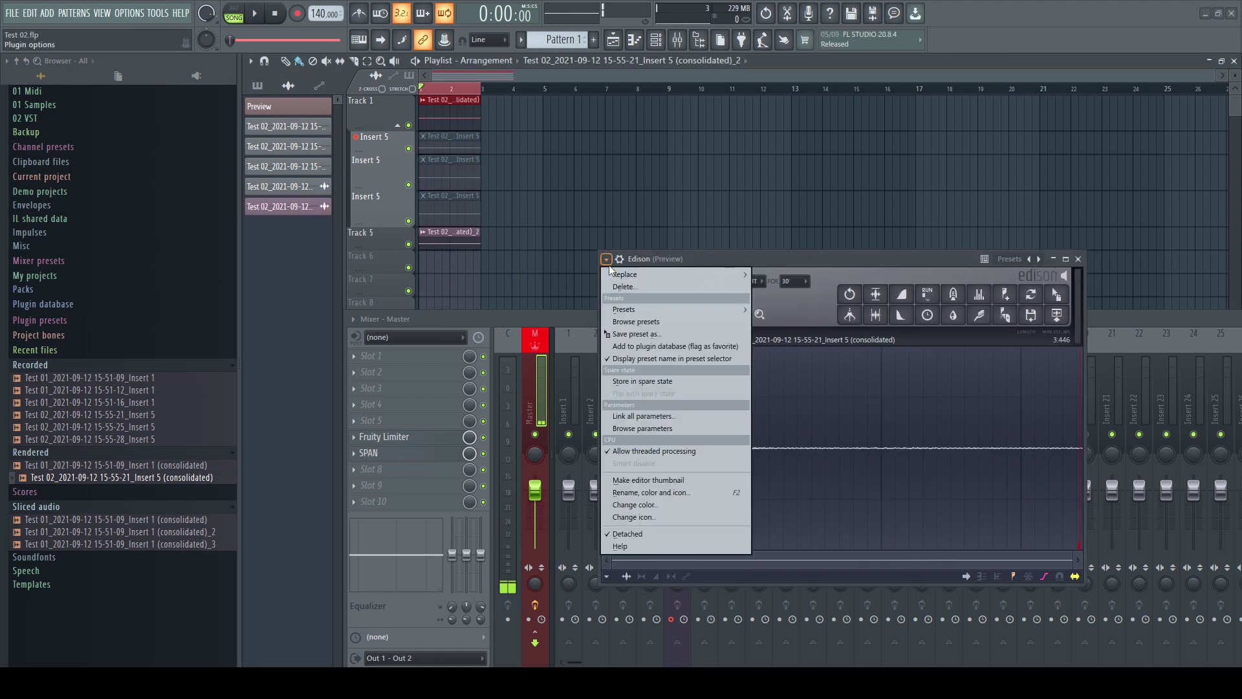
click(615, 276)
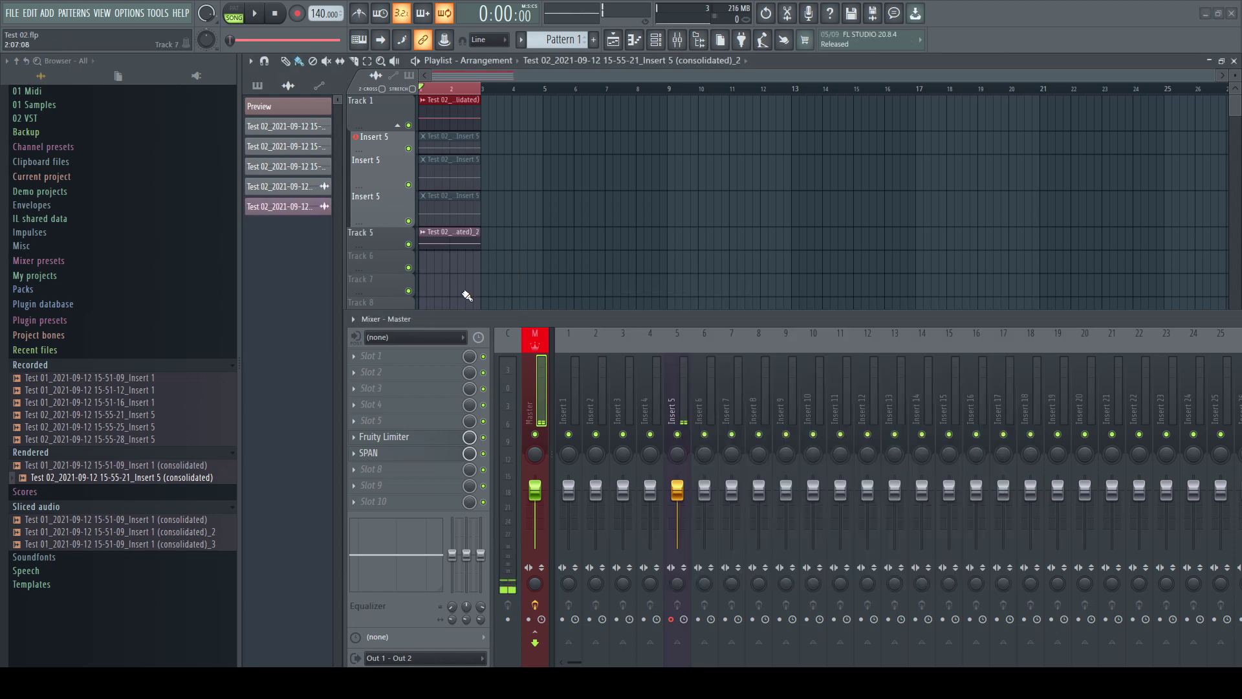
Locate the new consolidated_2 clip's file in the browser's Sliced audio folder
double_click(447, 234)
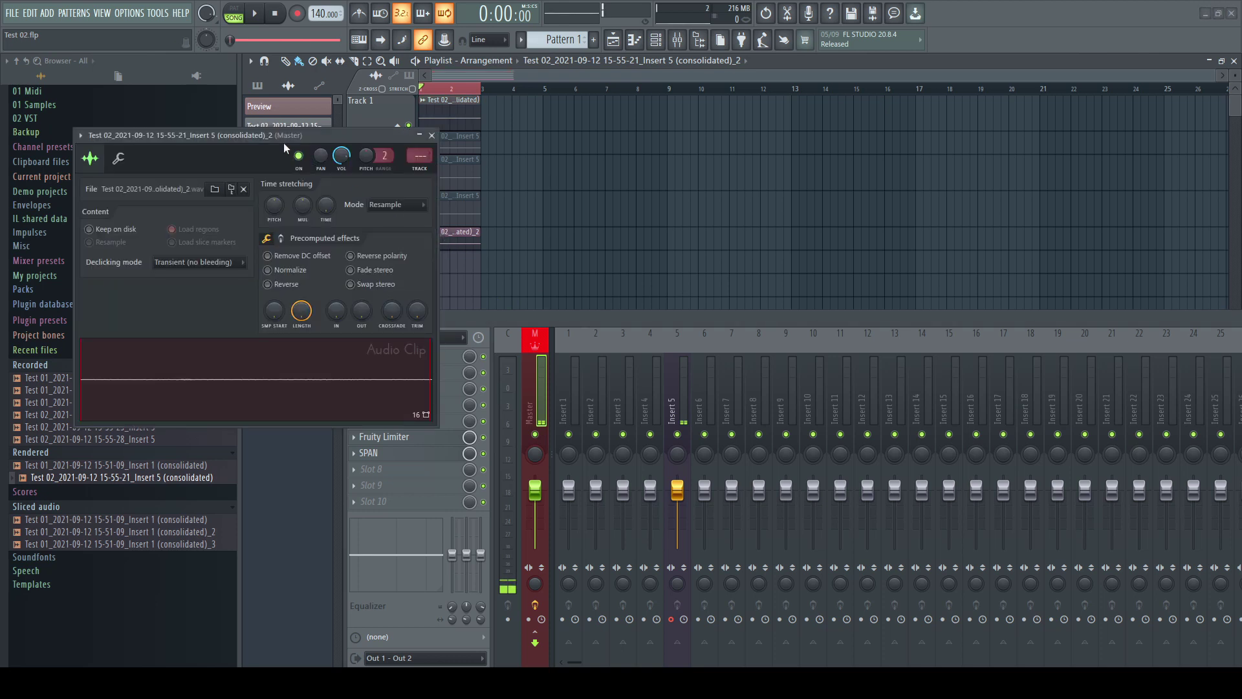
drag(291, 135, 636, 159)
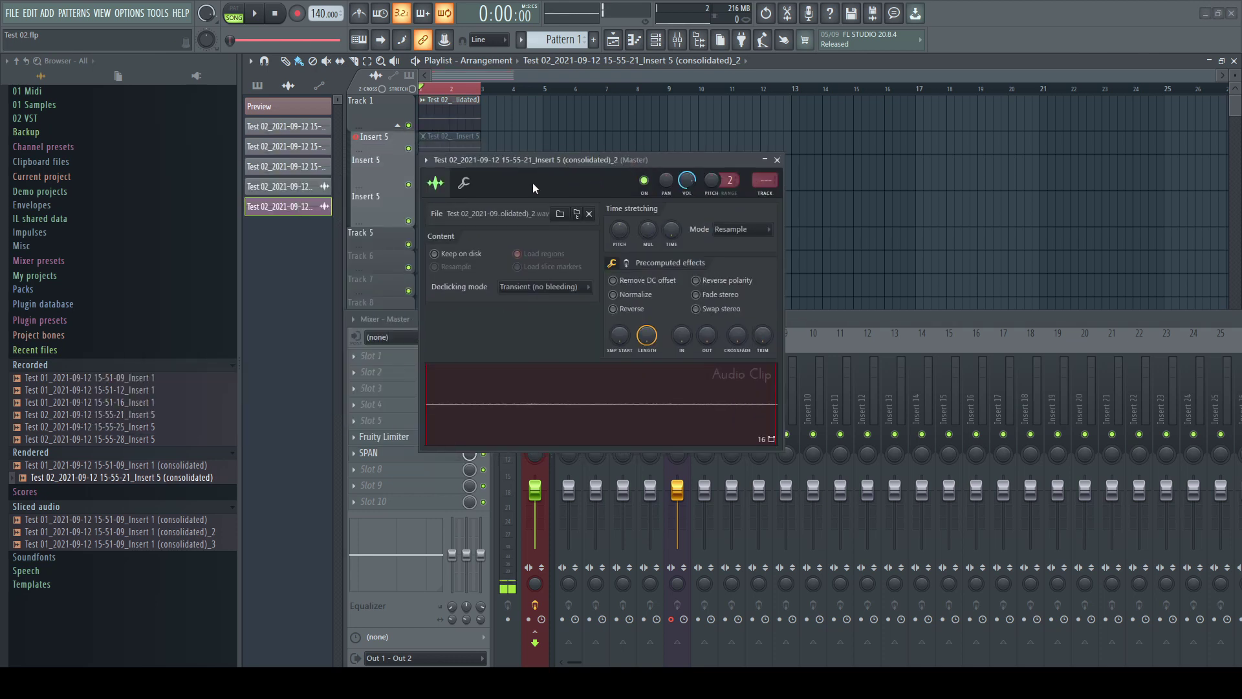
click(576, 214)
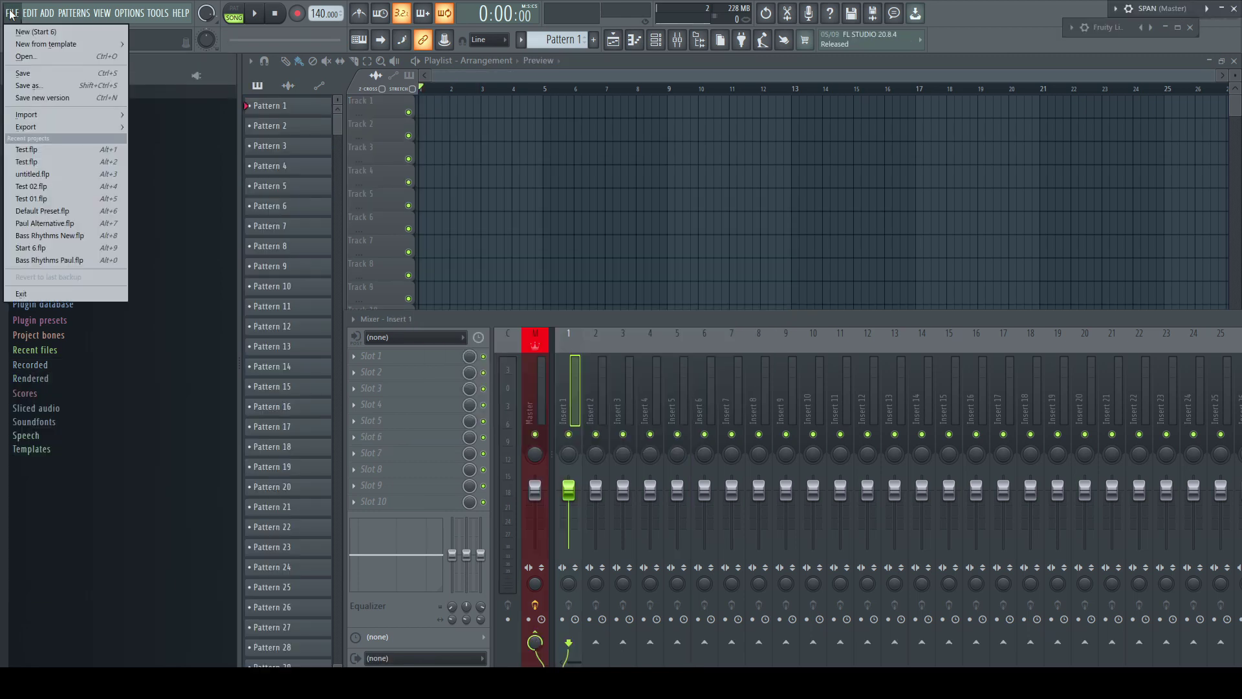
Create a new project from the Minimal > Basic 808 with limiter template
mouse_move(79, 44)
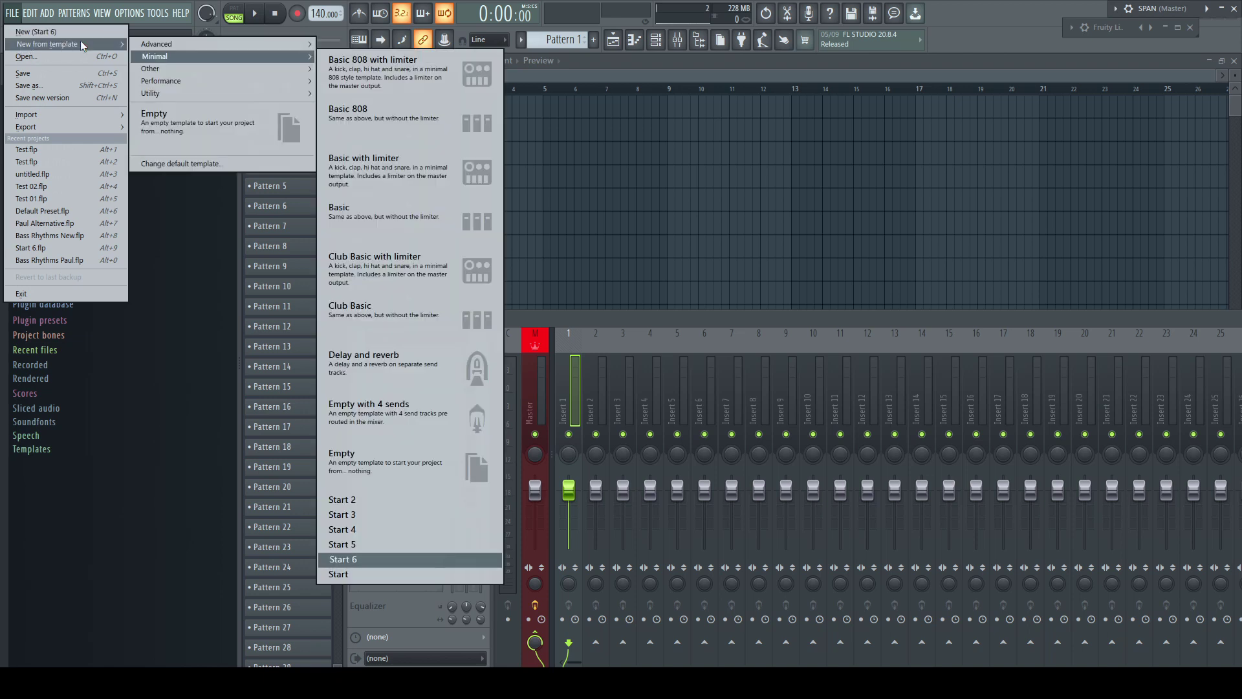
click(354, 68)
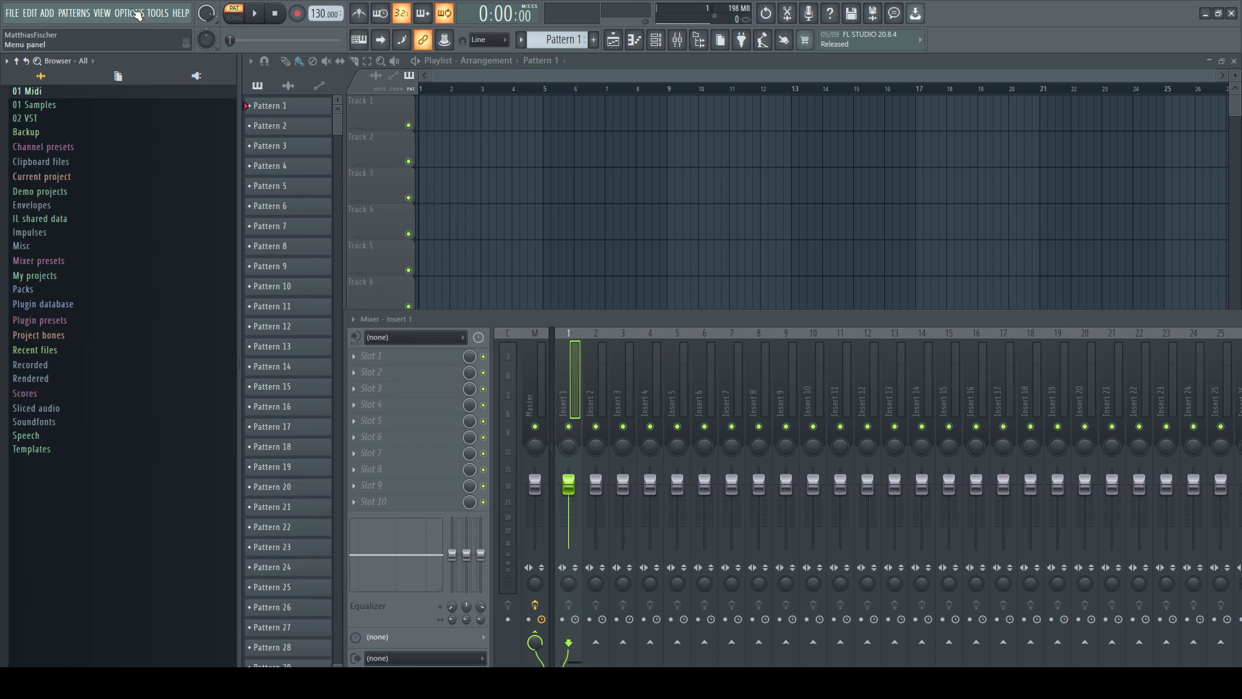
In Project general settings, create a Test 03 folder under Projects and choose it as the data folder
click(137, 14)
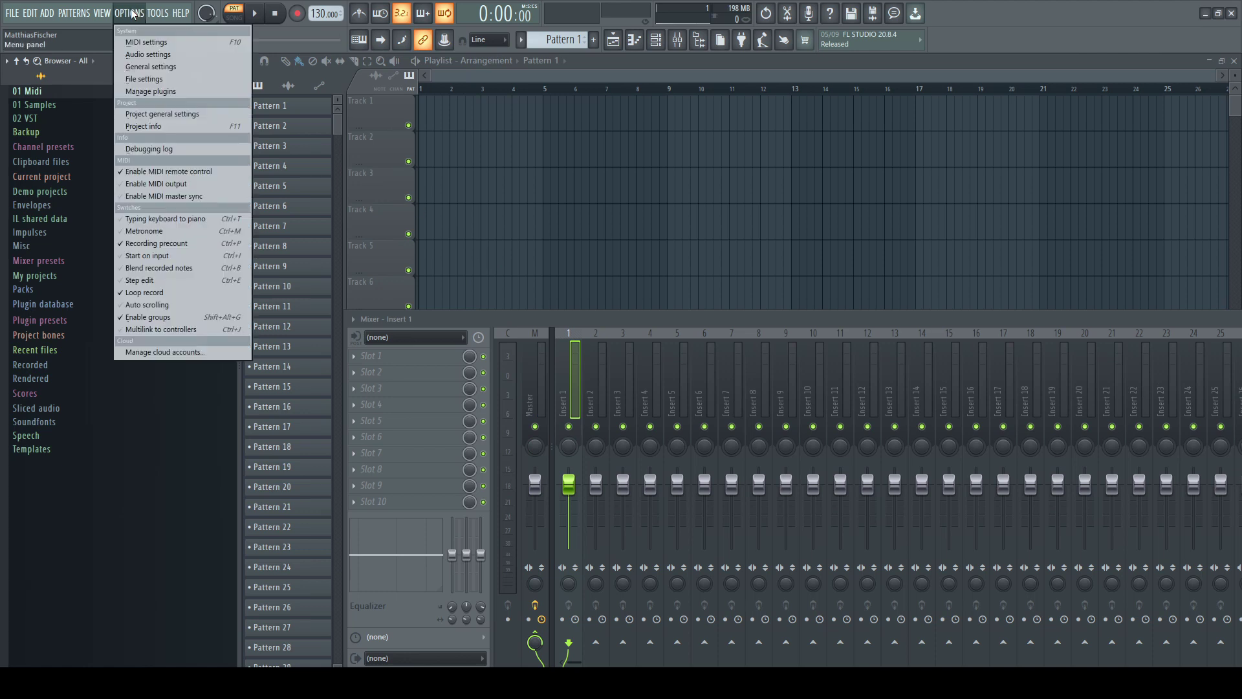
click(169, 115)
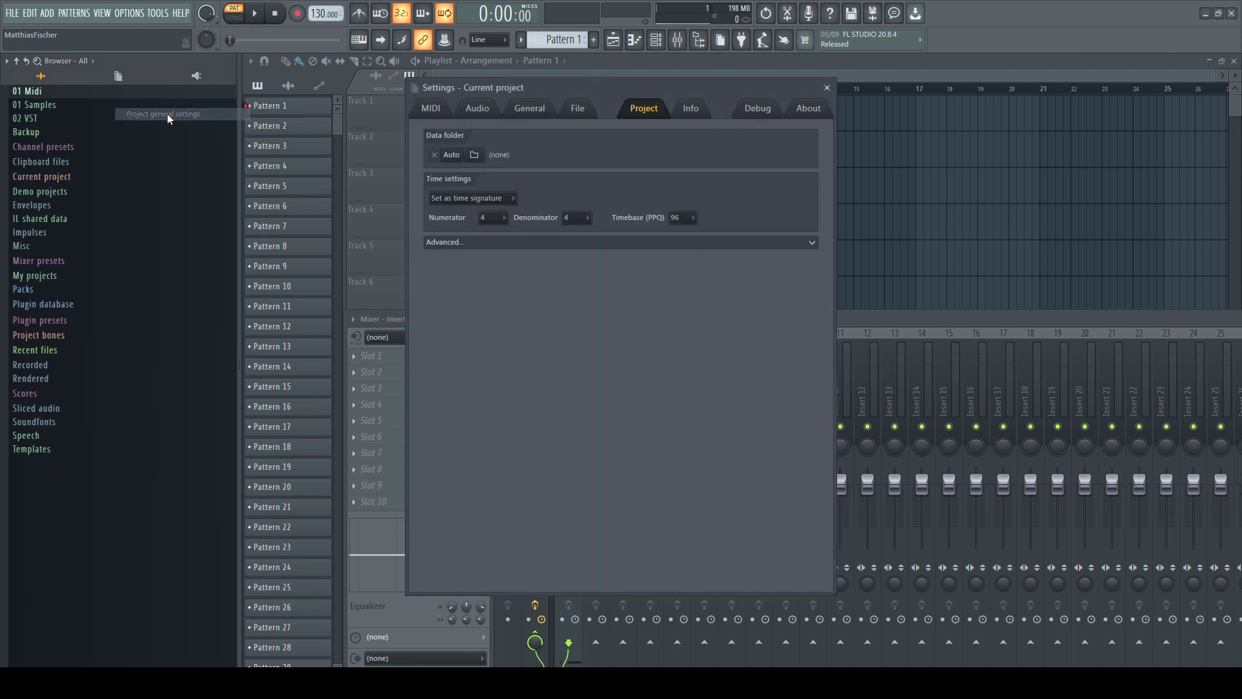
click(477, 156)
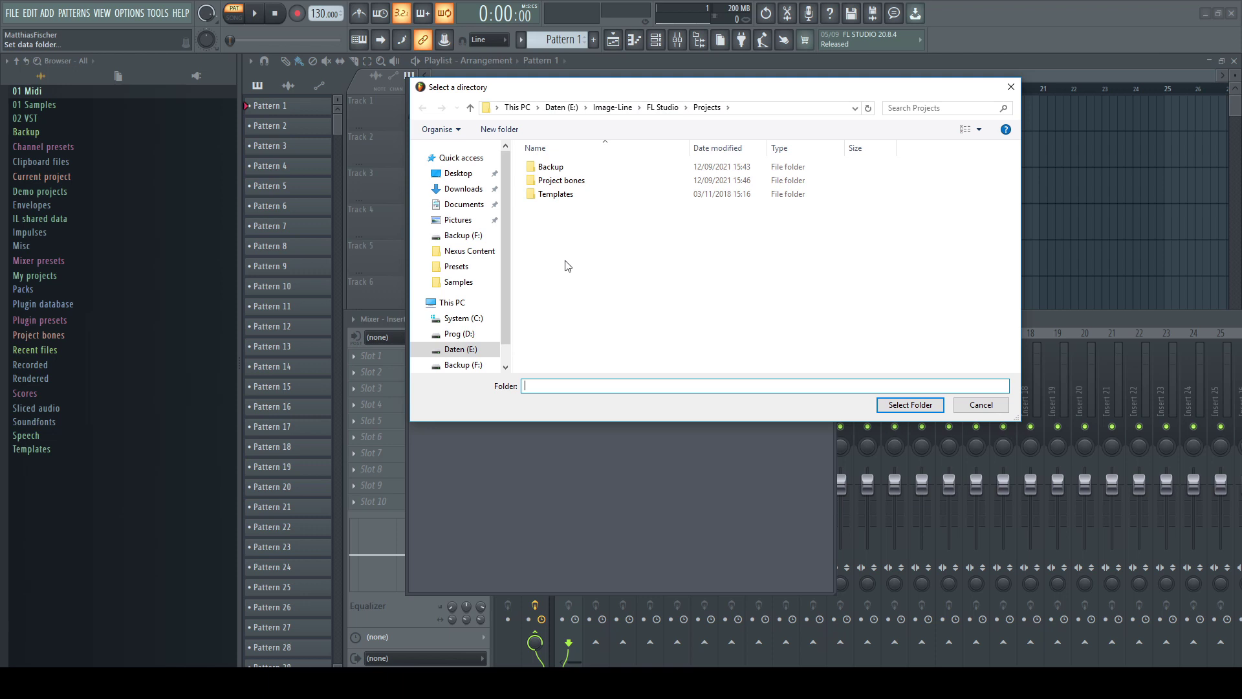
click(499, 129)
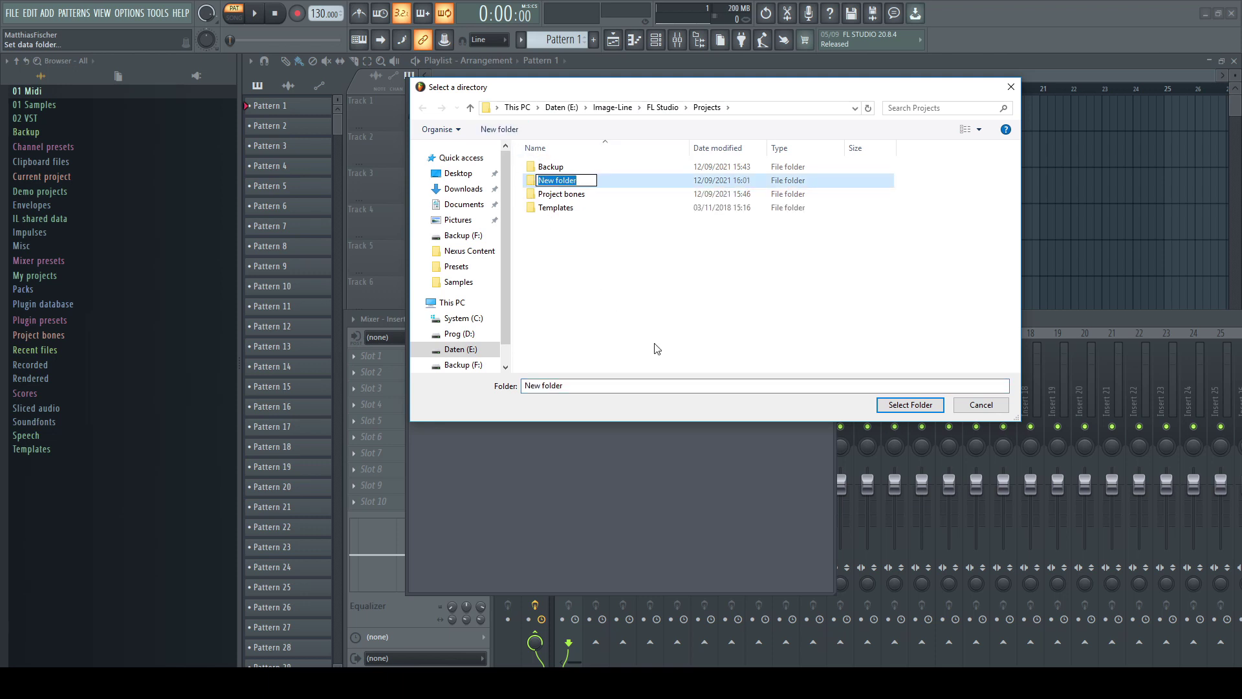
text(Test 03)
key(Return)
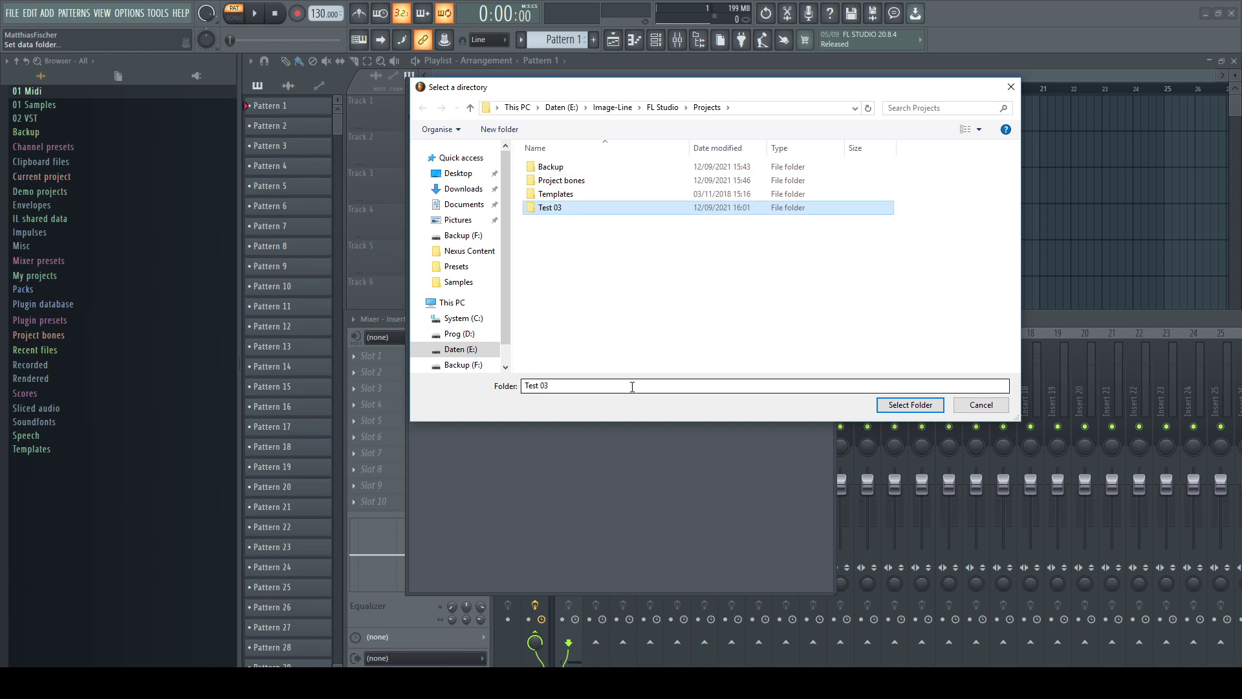
click(919, 406)
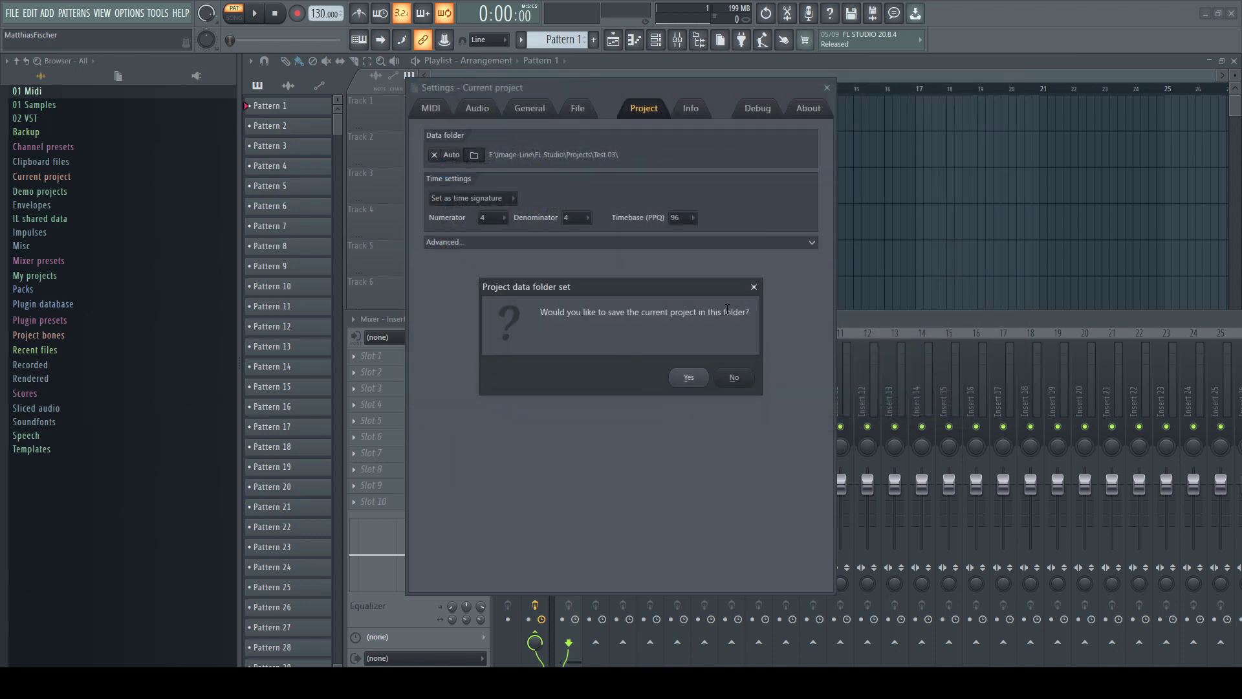
Save the project as Test 03.flp inside the Test 03 data folder
click(686, 378)
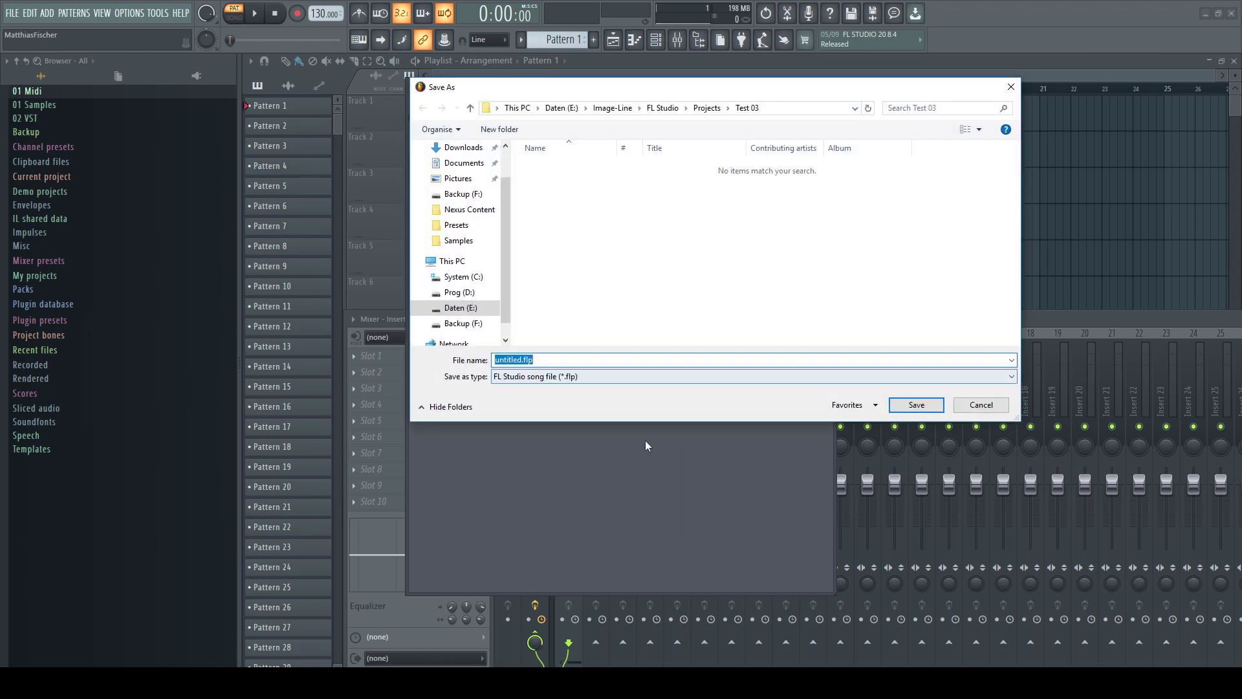
text(Test 03)
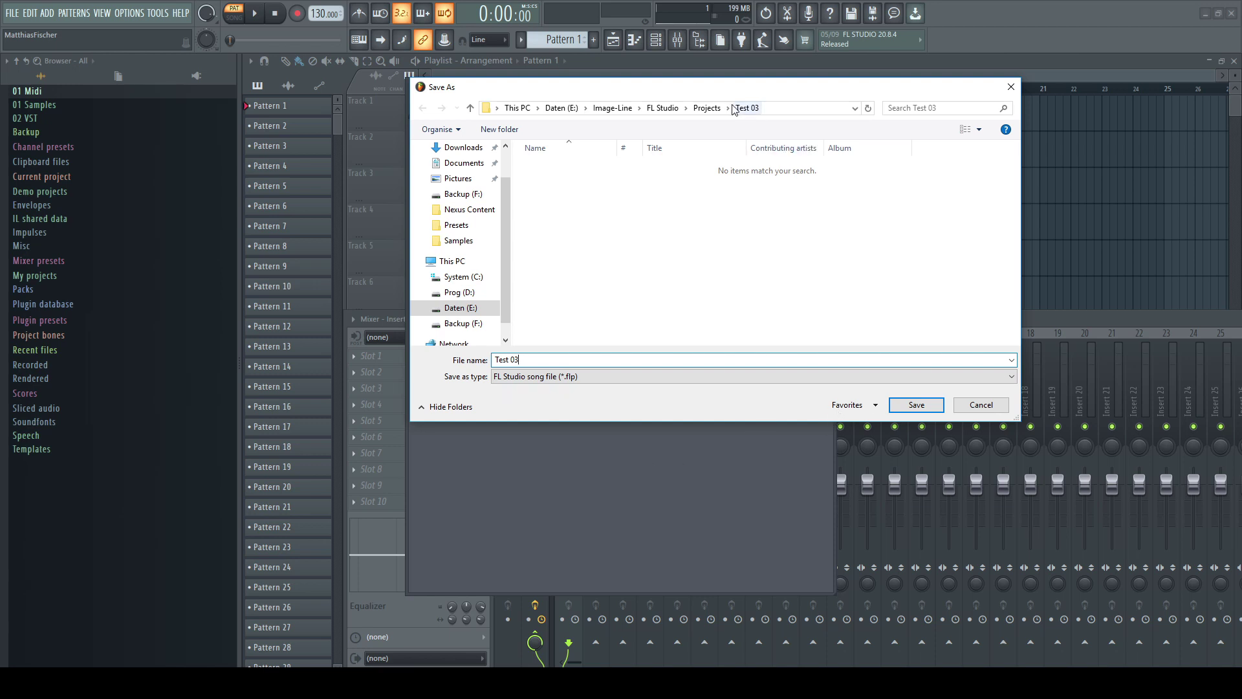
click(925, 405)
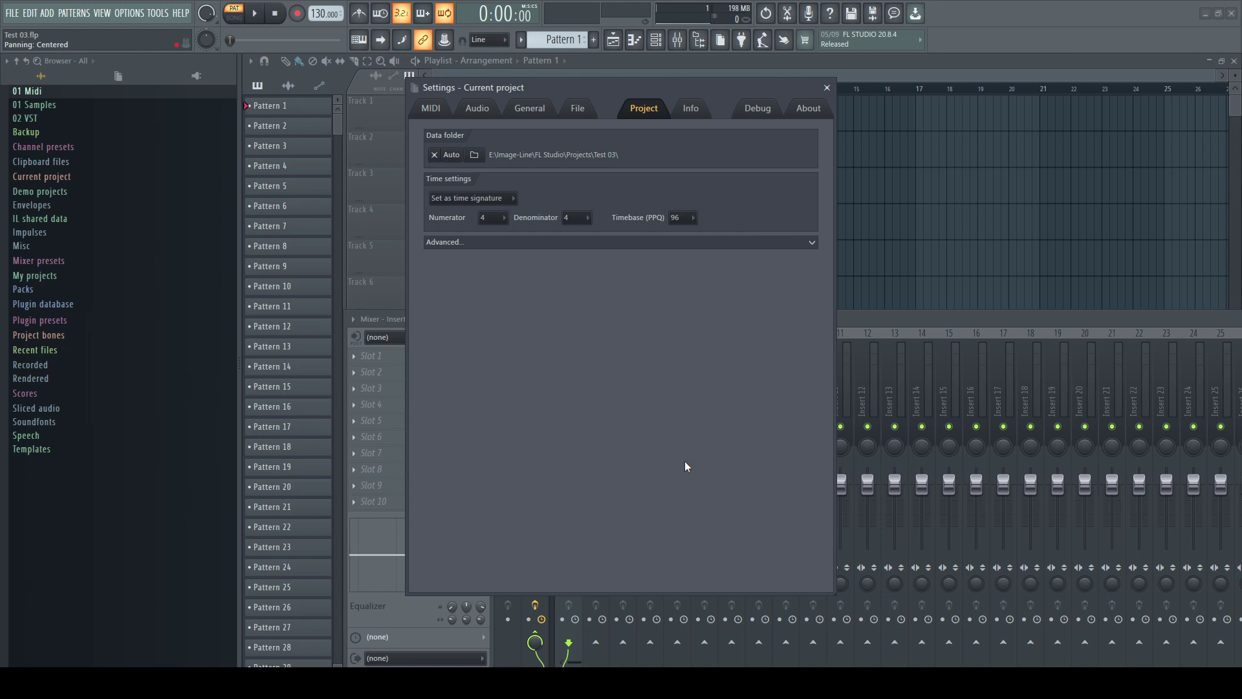
Loop-record three Insert 1 takes into the Test 03 folder, then open one take's settings
key(space)
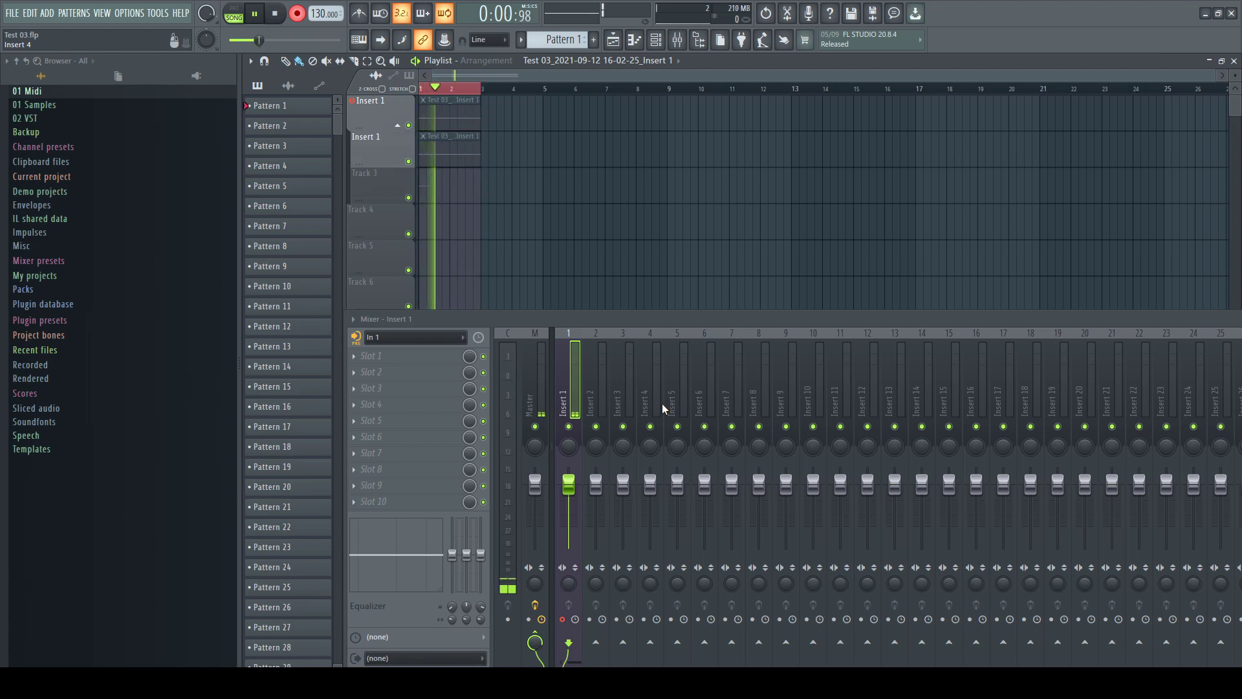
key(space)
double_click(451, 113)
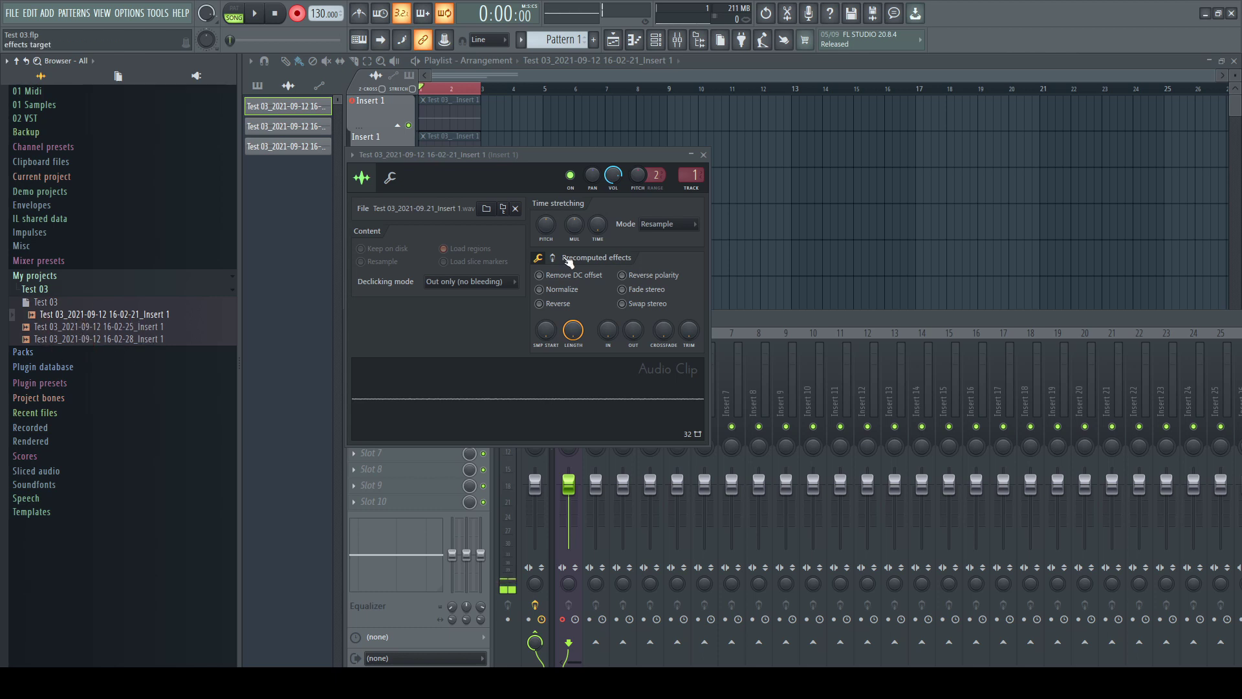
Consolidate the top Insert 1 recorded clip into a new rendered clip
click(704, 156)
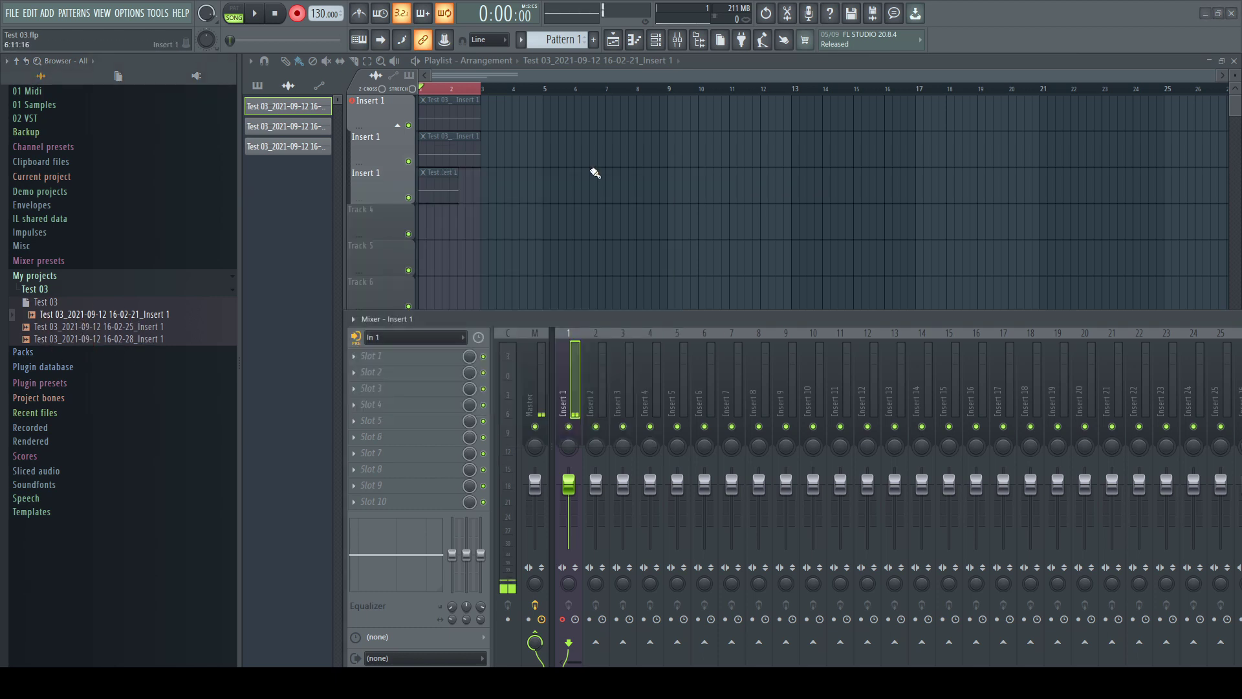
click(449, 117)
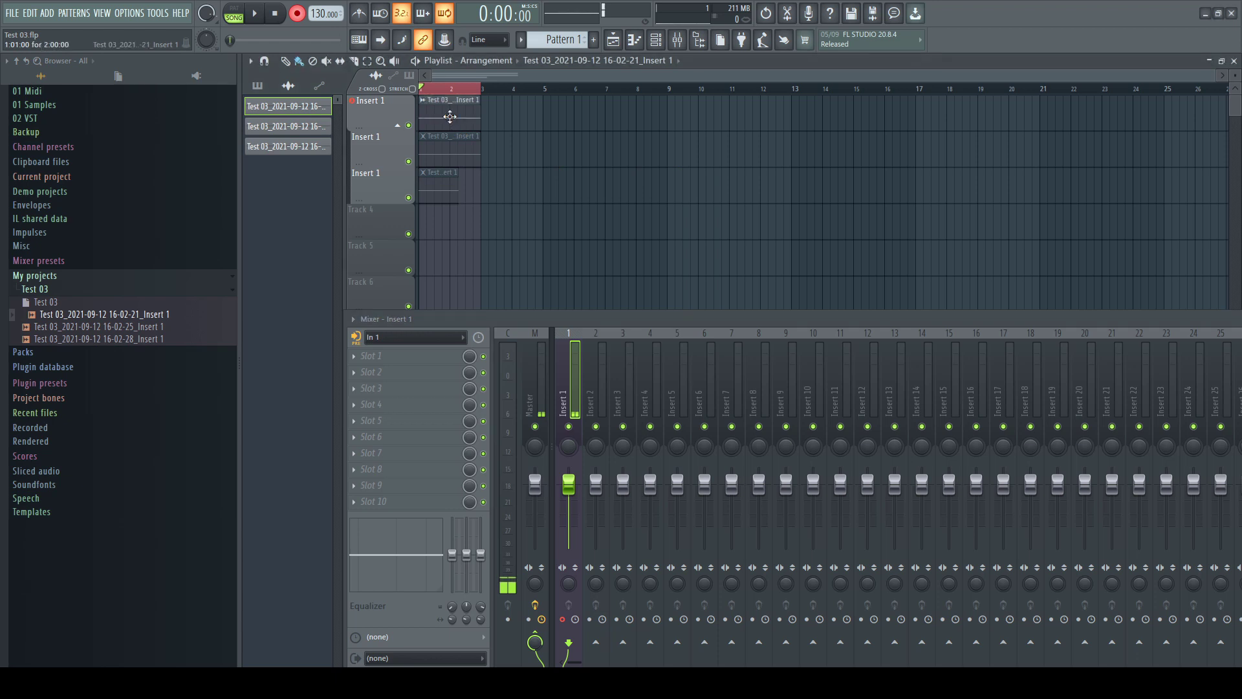
key(ctrl+alt+c)
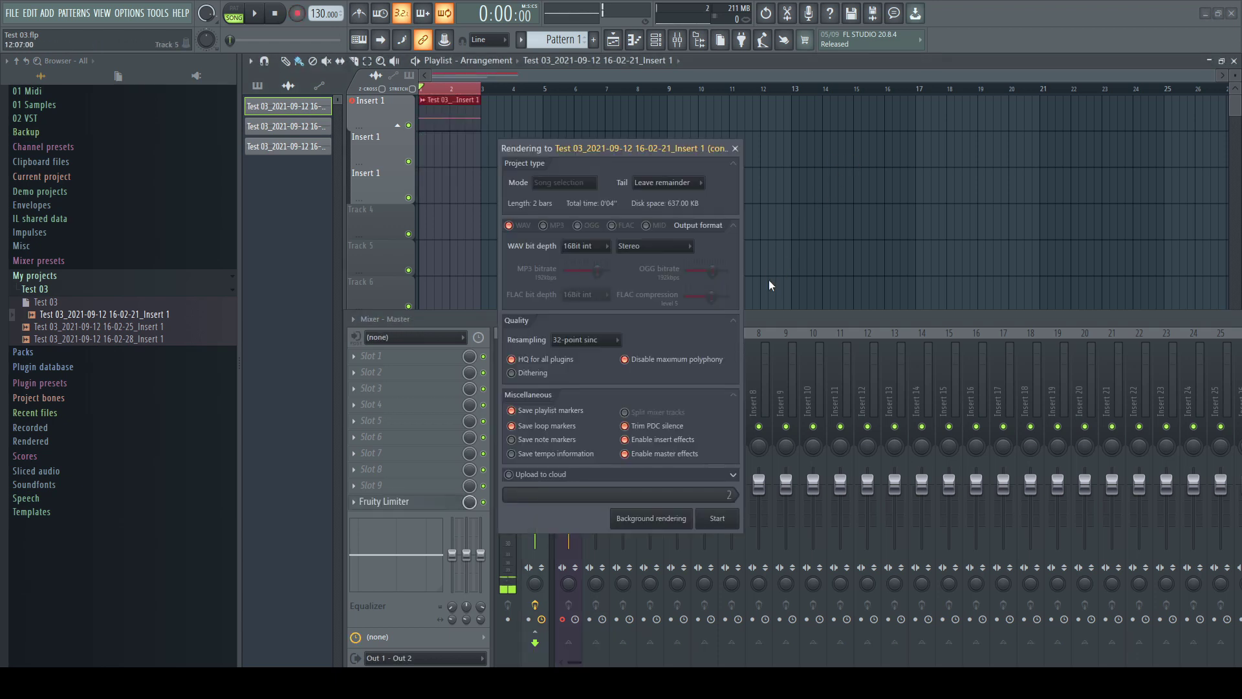
click(717, 519)
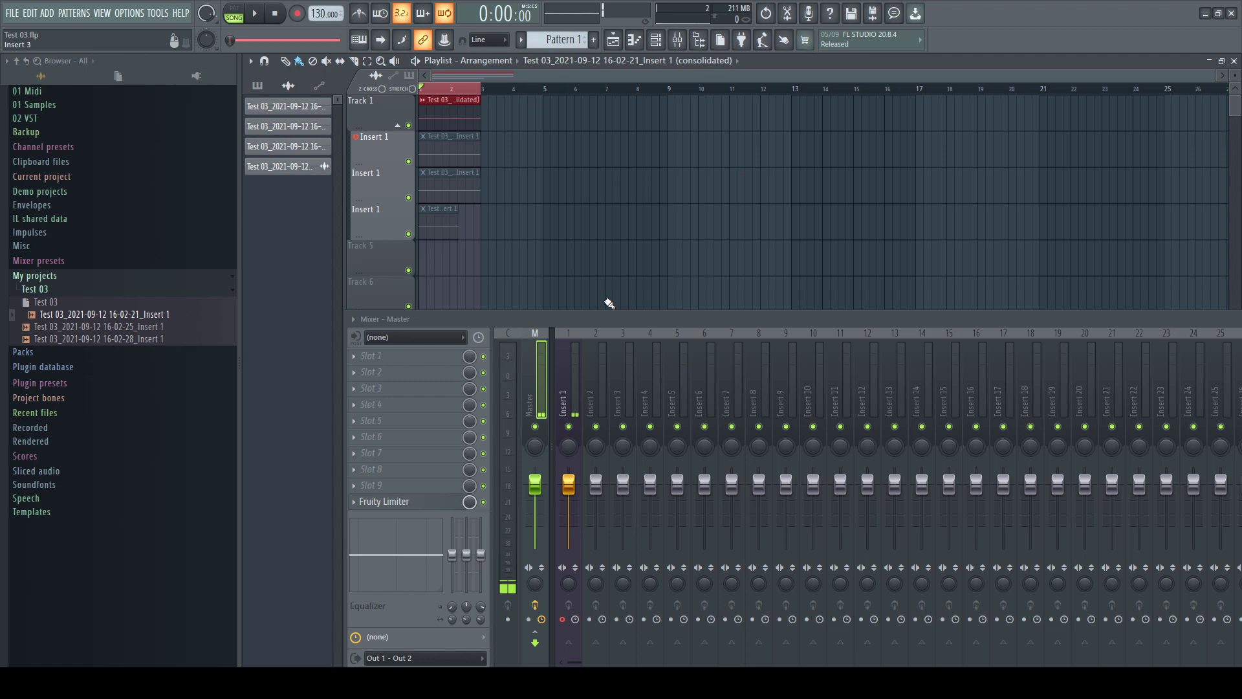
Open the consolidated clip in Edison and drag its audio onto Track 5
drag(244, 73, 551, 97)
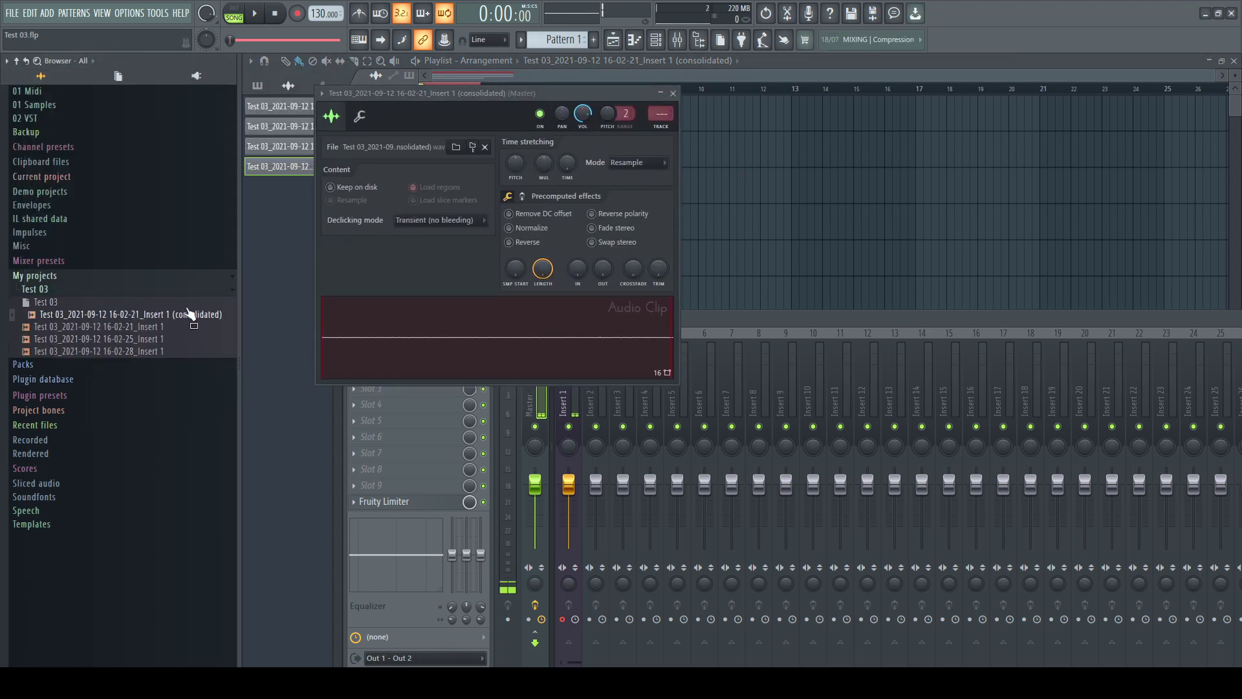
right_click(476, 321)
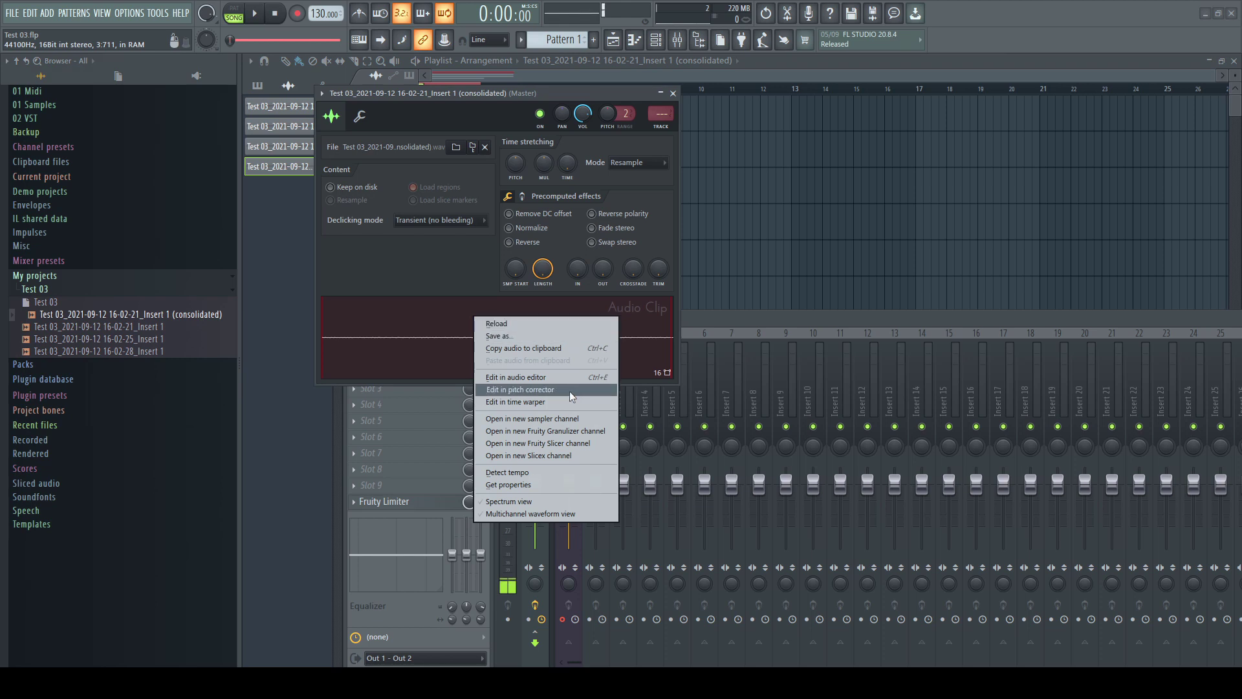
click(559, 378)
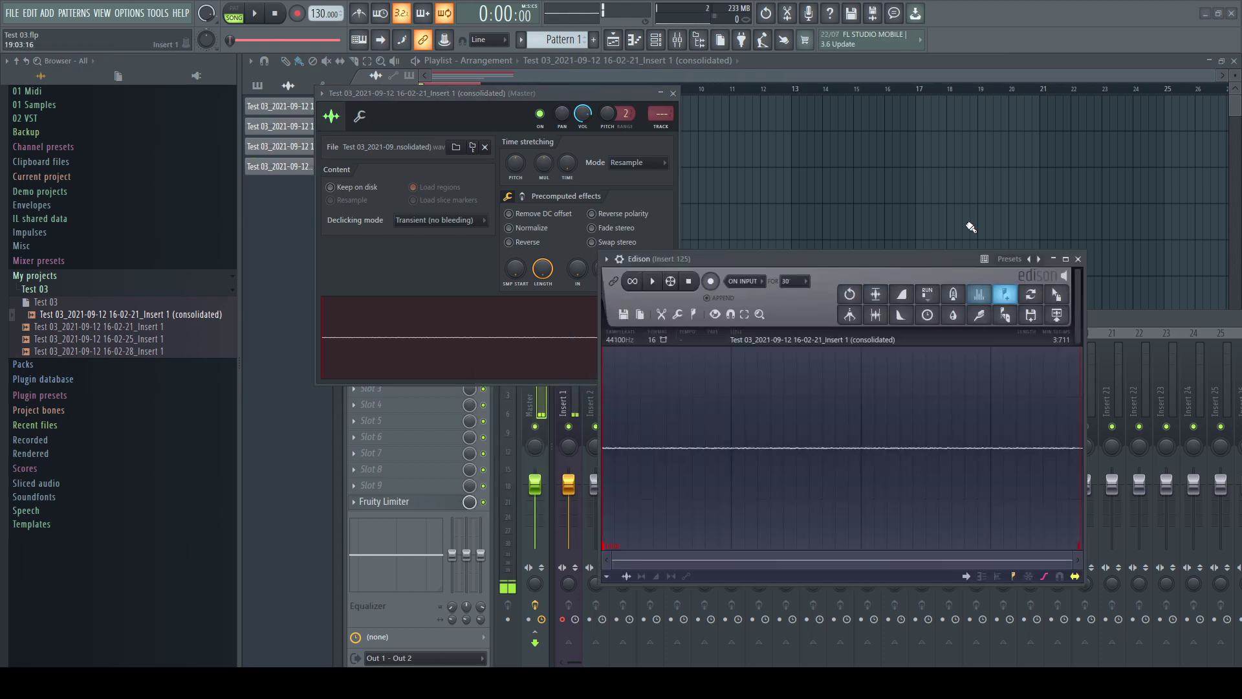
click(672, 93)
drag(1057, 294, 420, 252)
Close Edison and reveal the Track 5 clip's consolidated_2 audio file in the browser
click(606, 259)
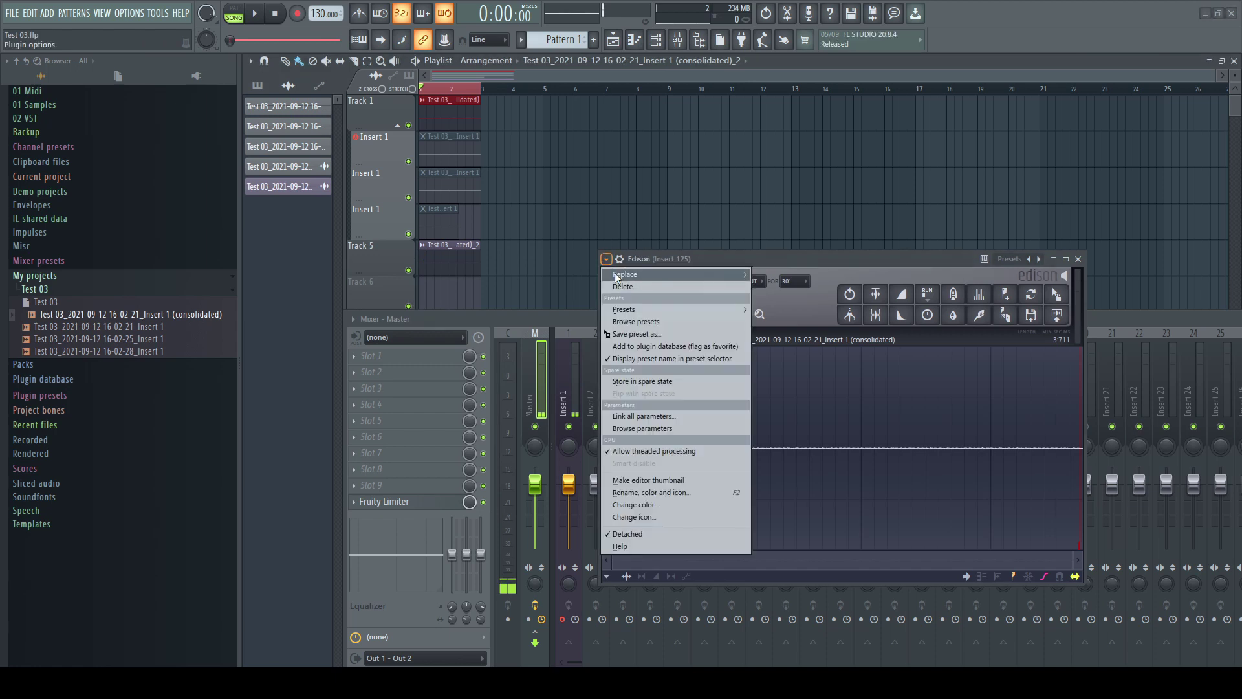
click(621, 280)
double_click(420, 244)
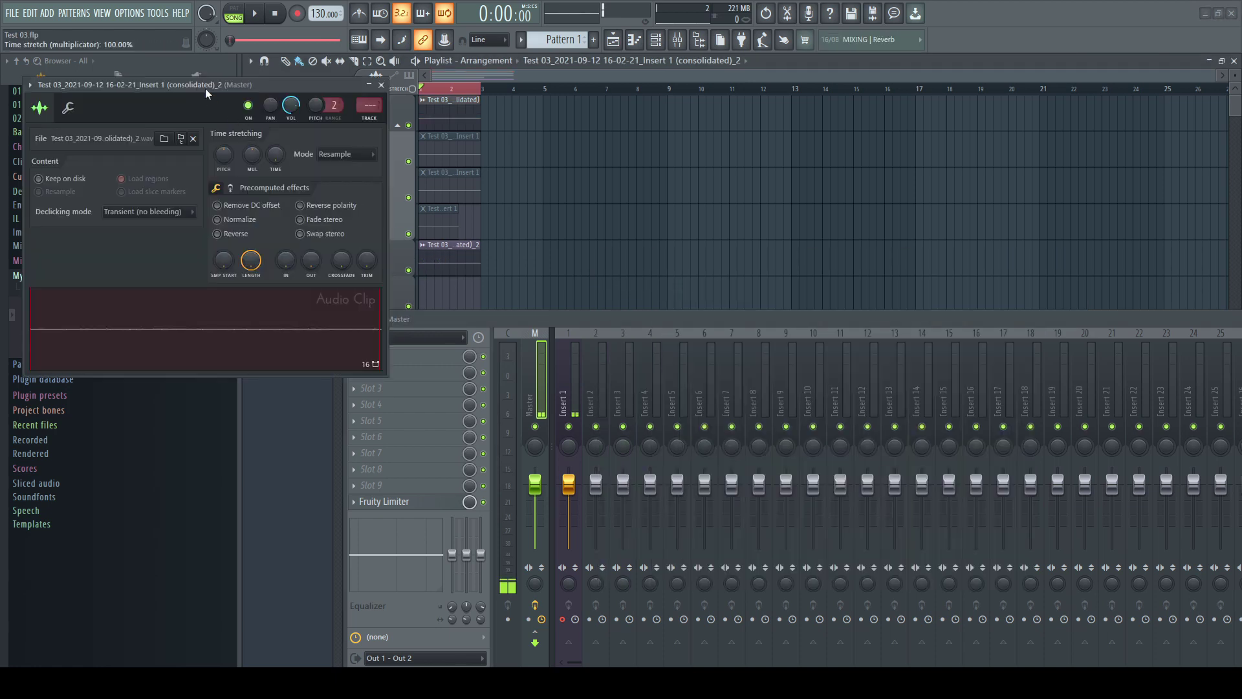
drag(204, 87, 505, 138)
click(480, 190)
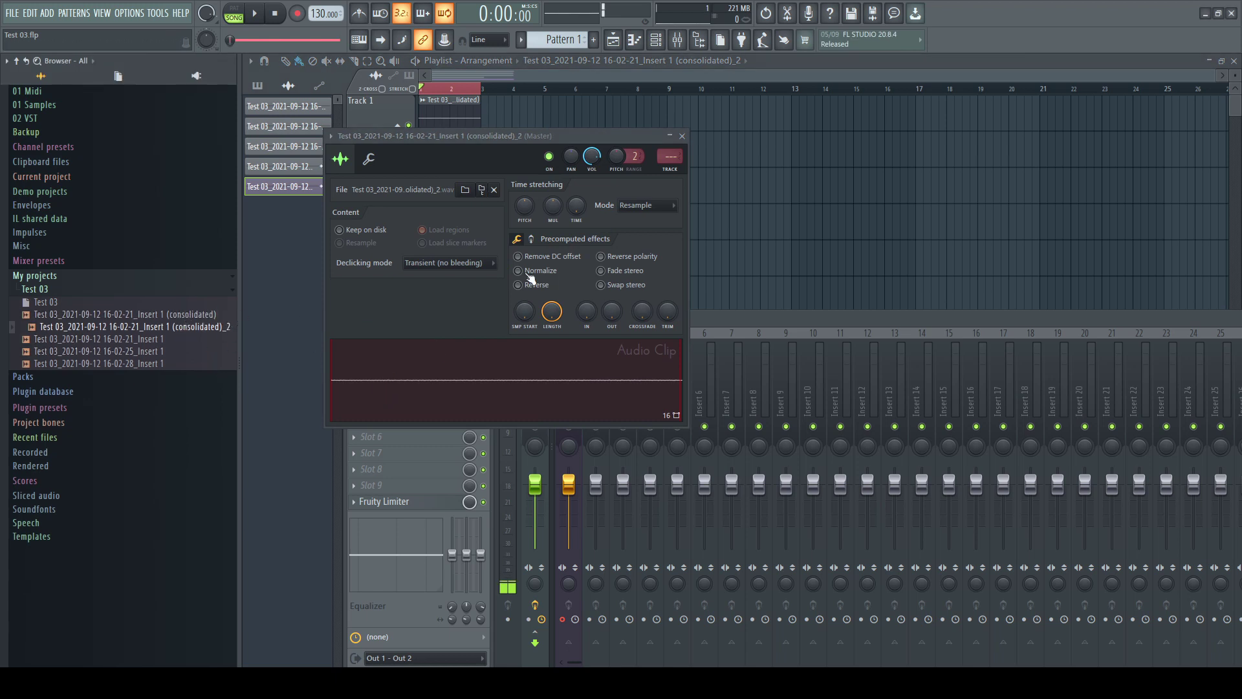
Create a Test 04 folder under Projects and set it as the project's data folder
key(F11)
click(499, 169)
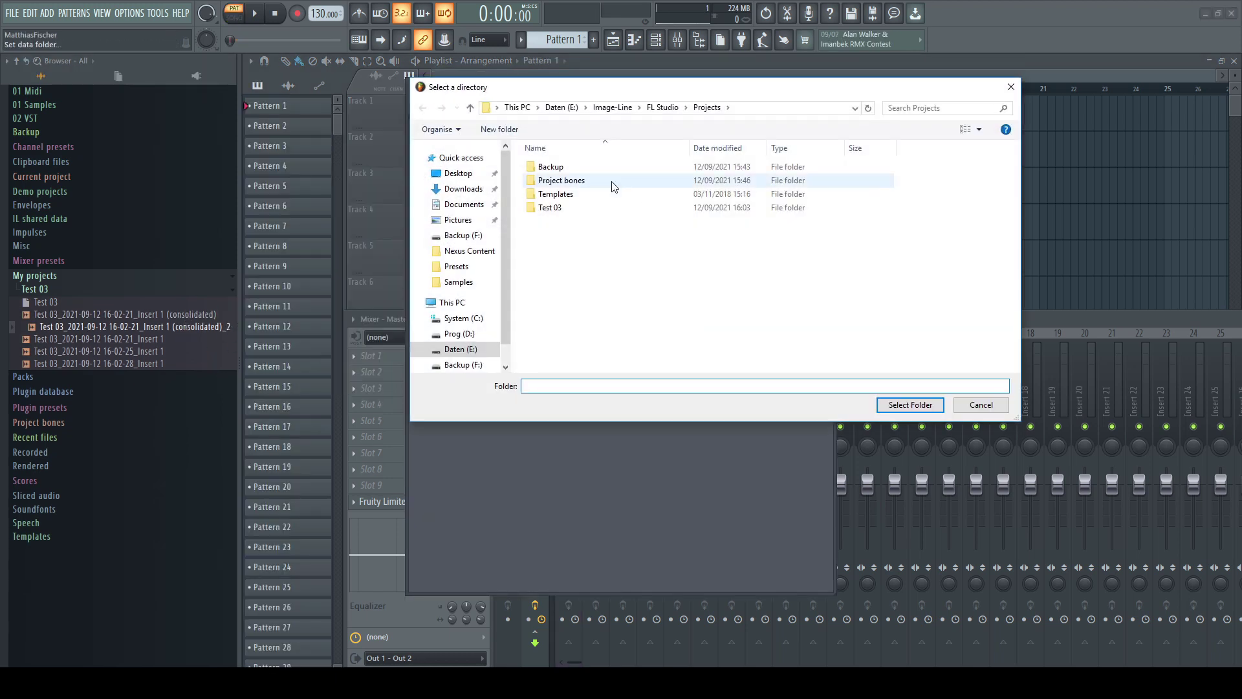
click(499, 129)
text(Test 04)
key(Return)
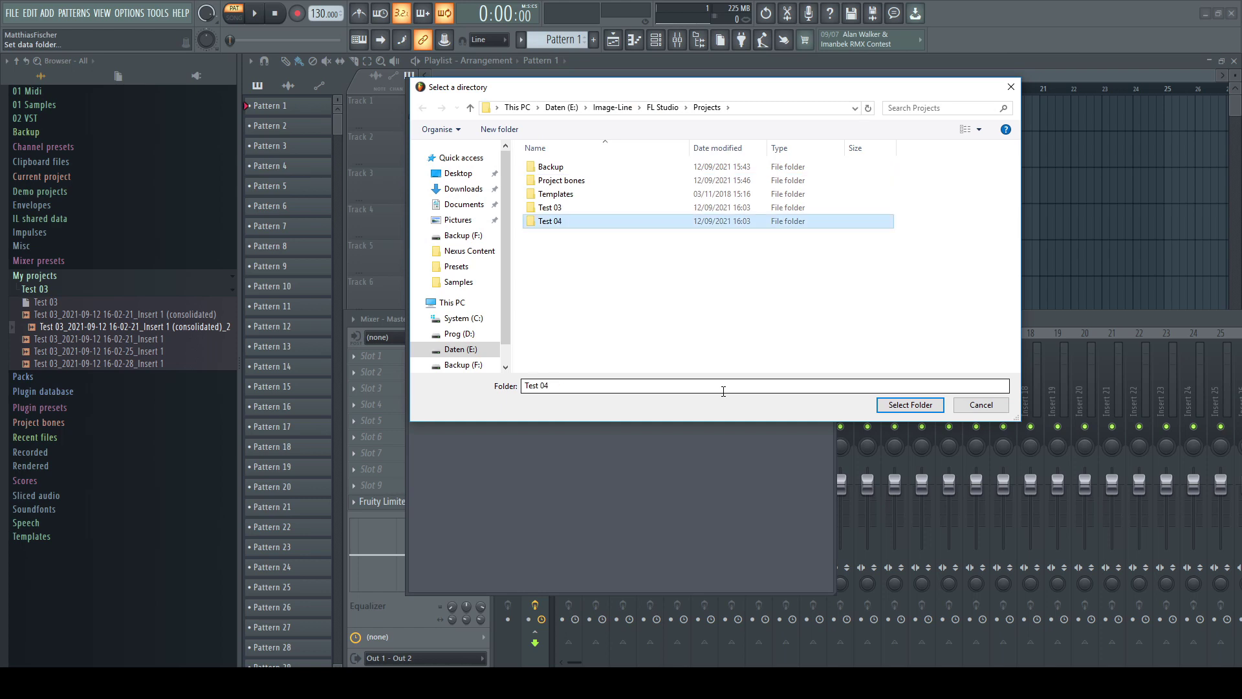
key(Return)
click(691, 379)
Save the project as Test 04.flp
key(ctrl+s)
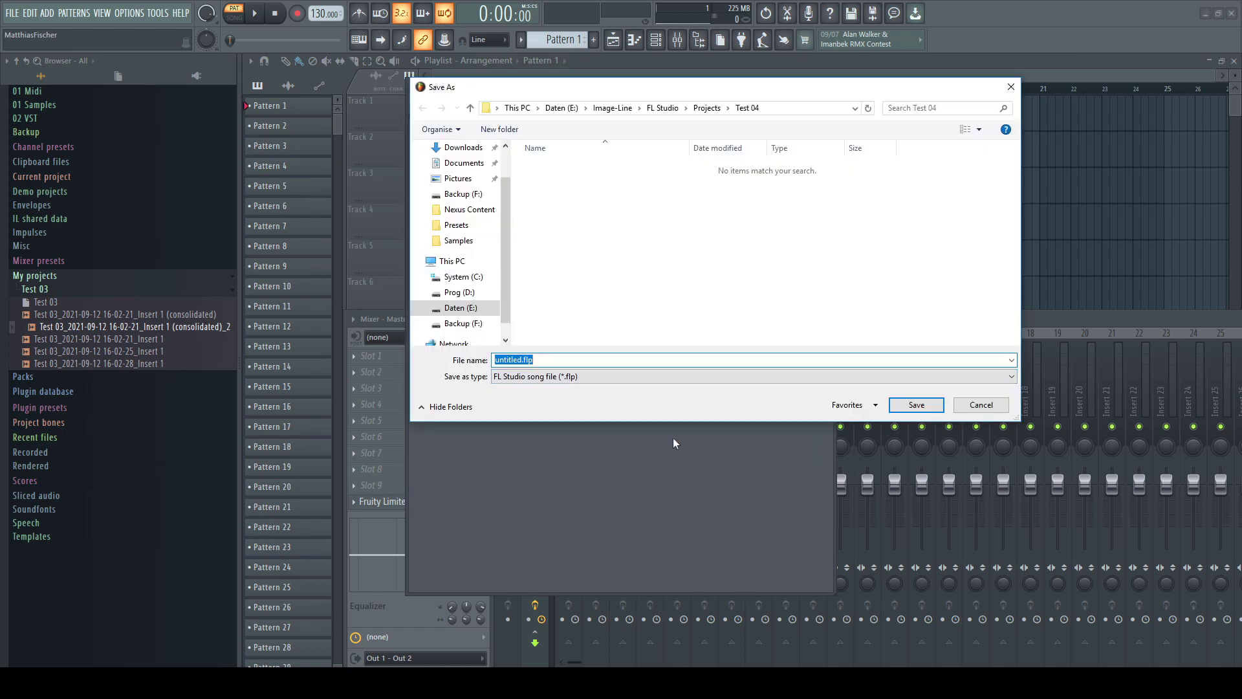
text(Test 04)
click(915, 409)
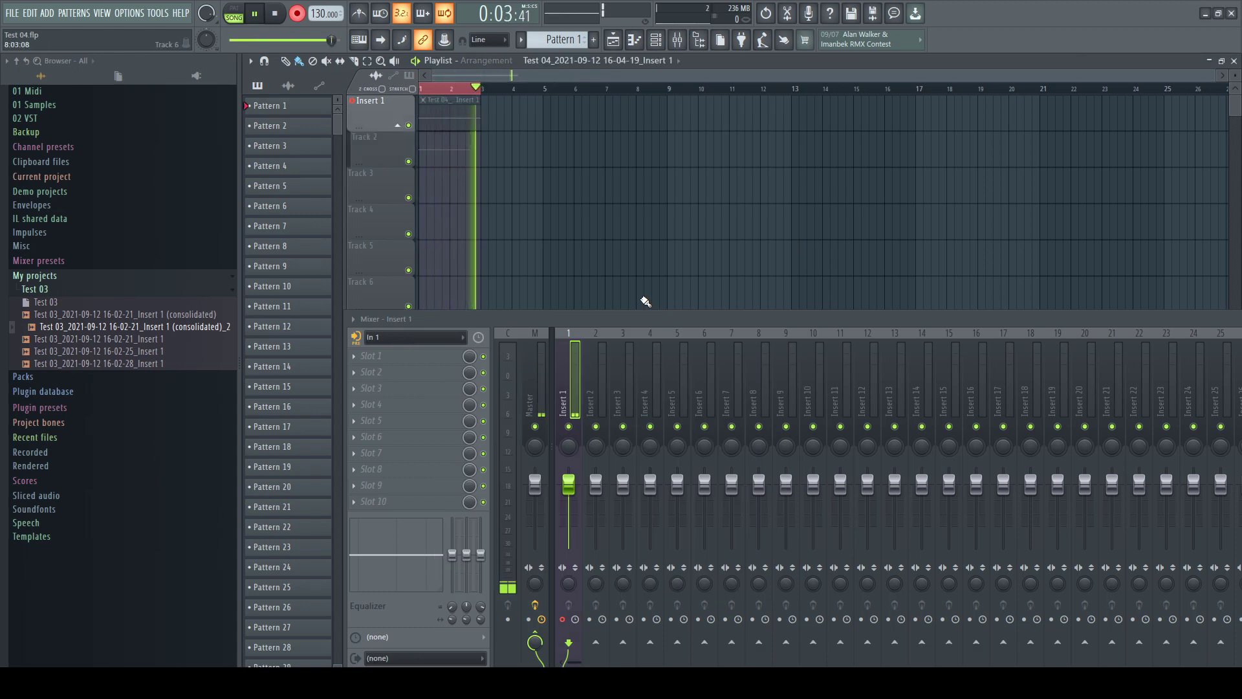
Stop recording and consolidate the top recorded clip in Test 04
key(space)
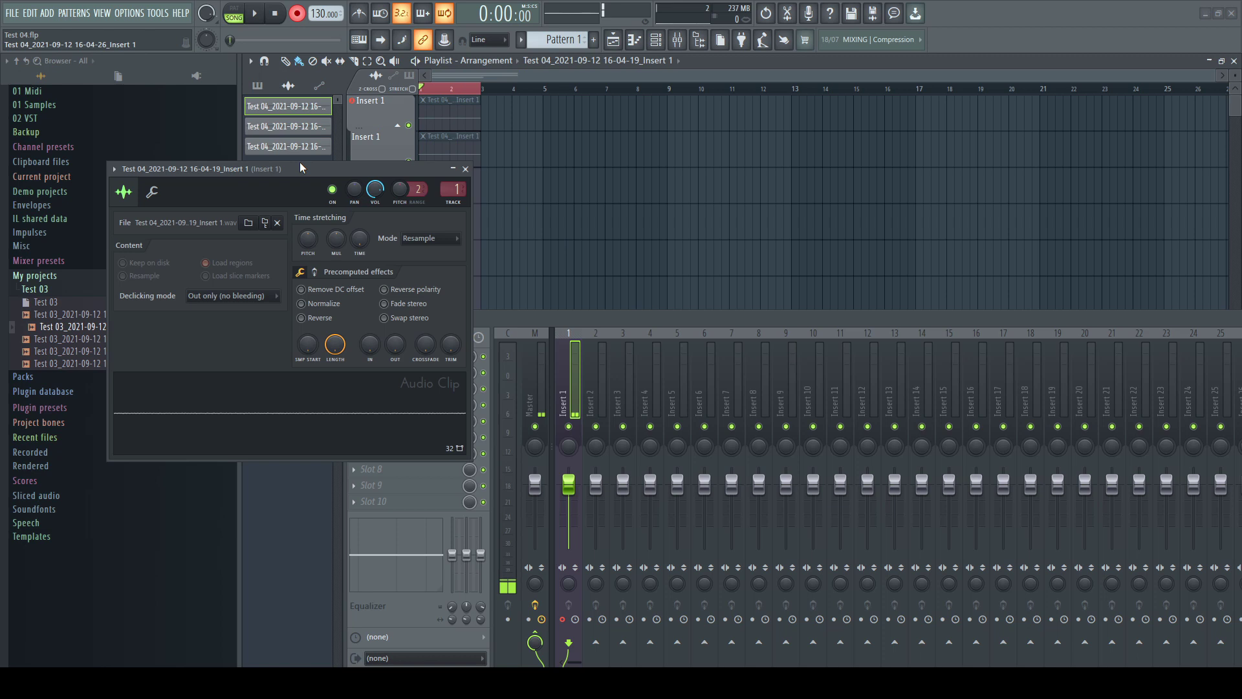
click(62, 414)
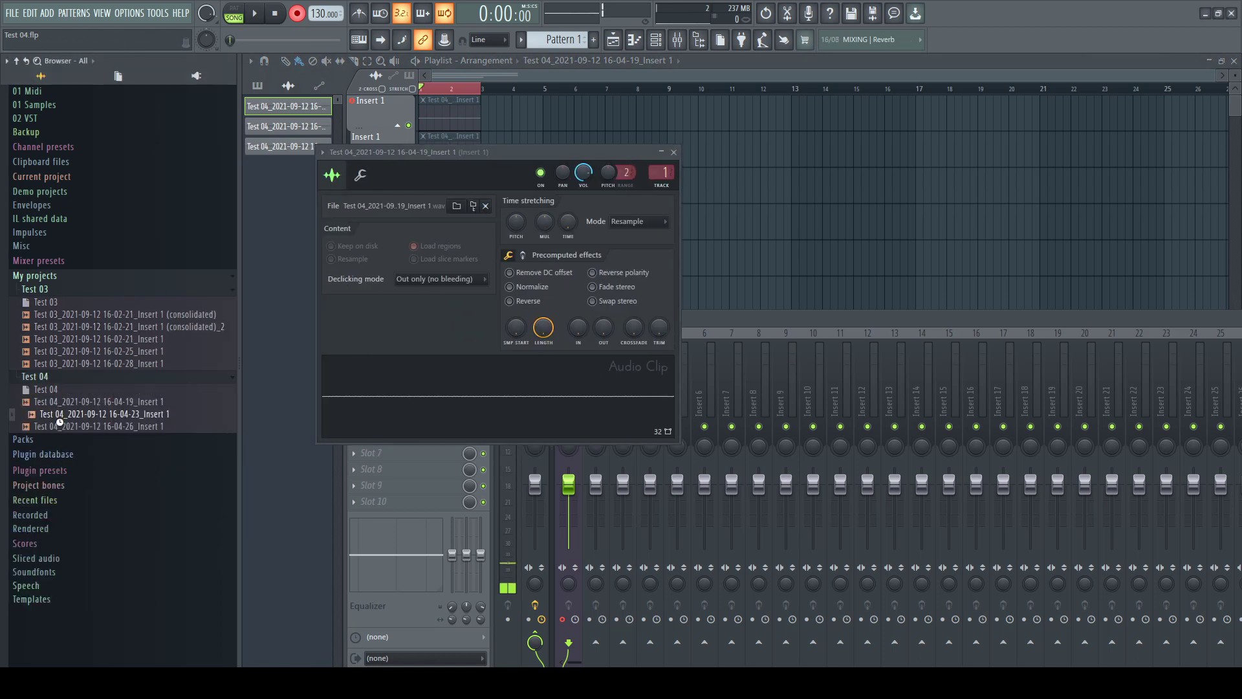
click(673, 152)
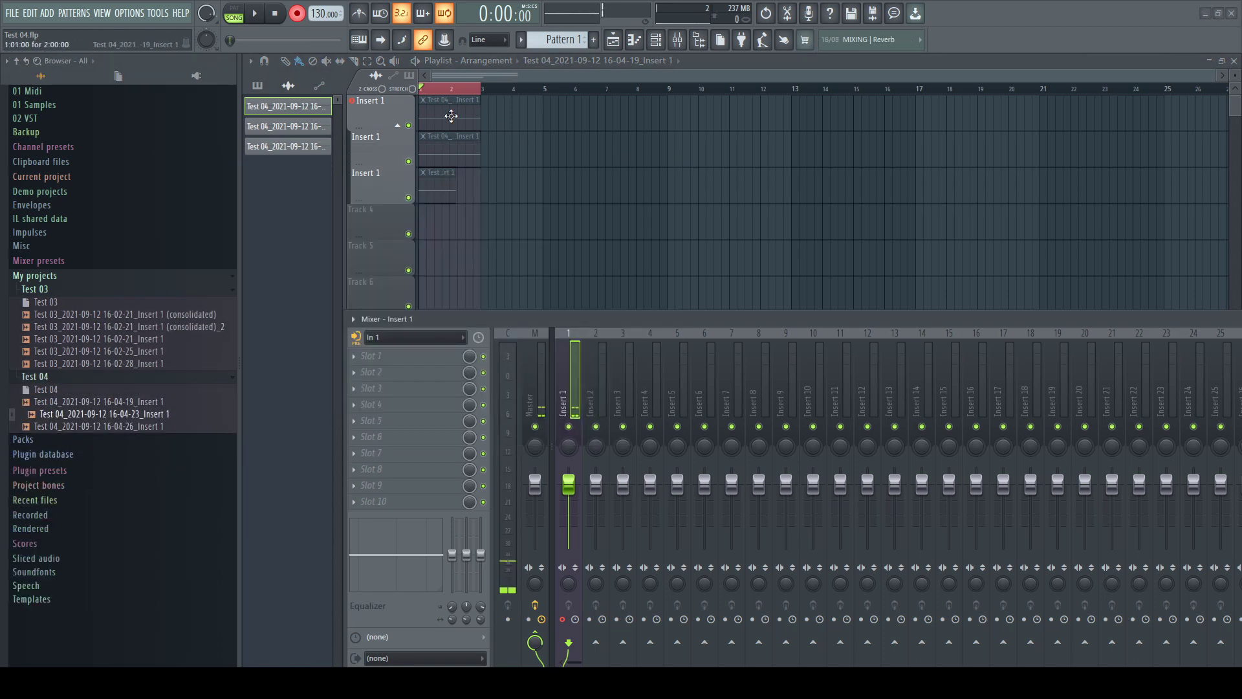
click(451, 114)
key(ctrl+alt+c)
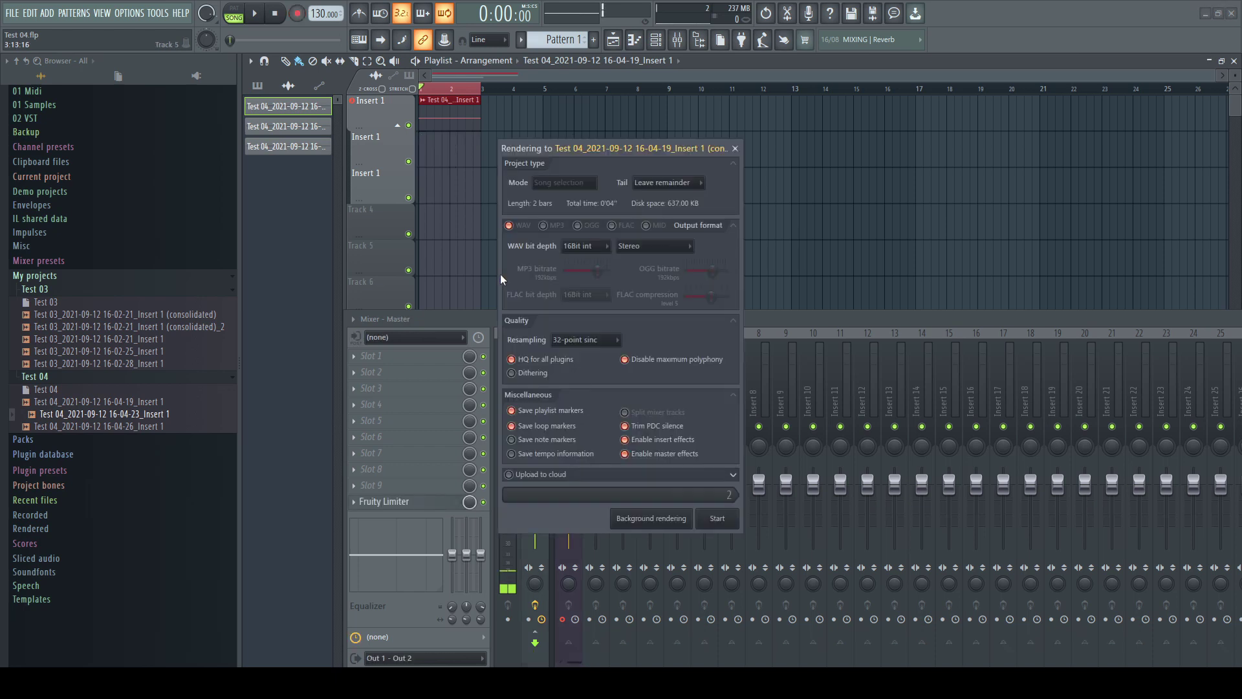
click(719, 521)
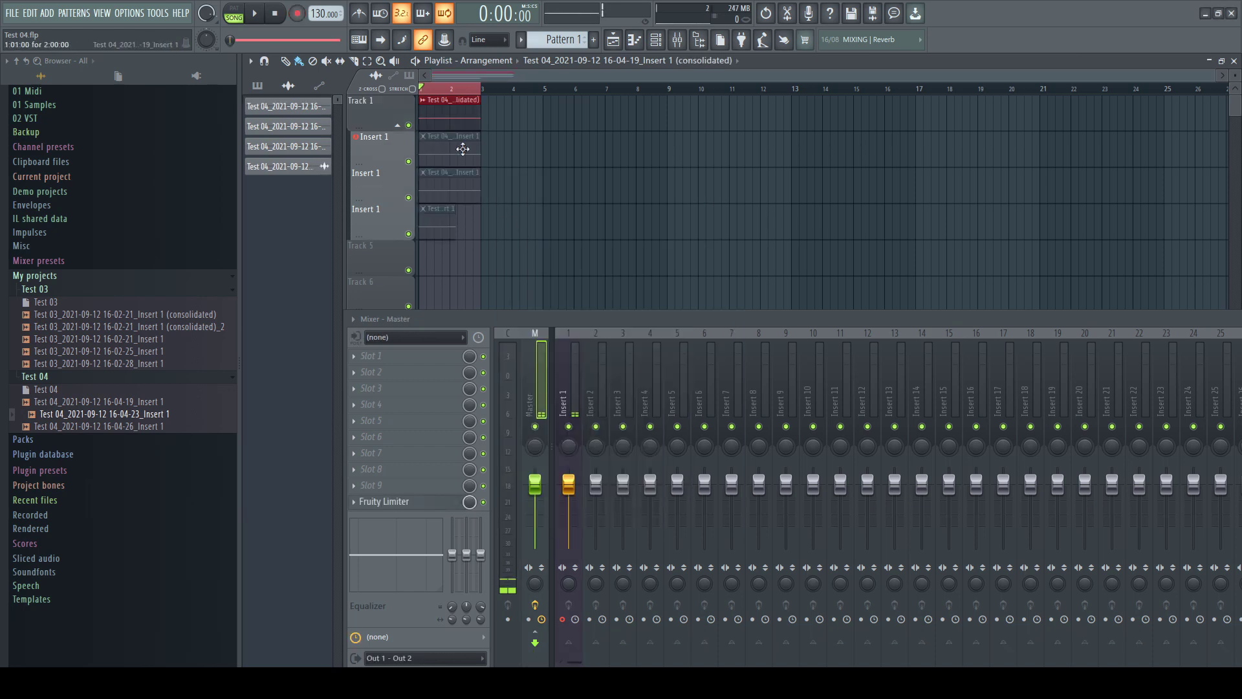
Edit the consolidated clip in Edison and place the result as a new clip on Track 5
click(281, 166)
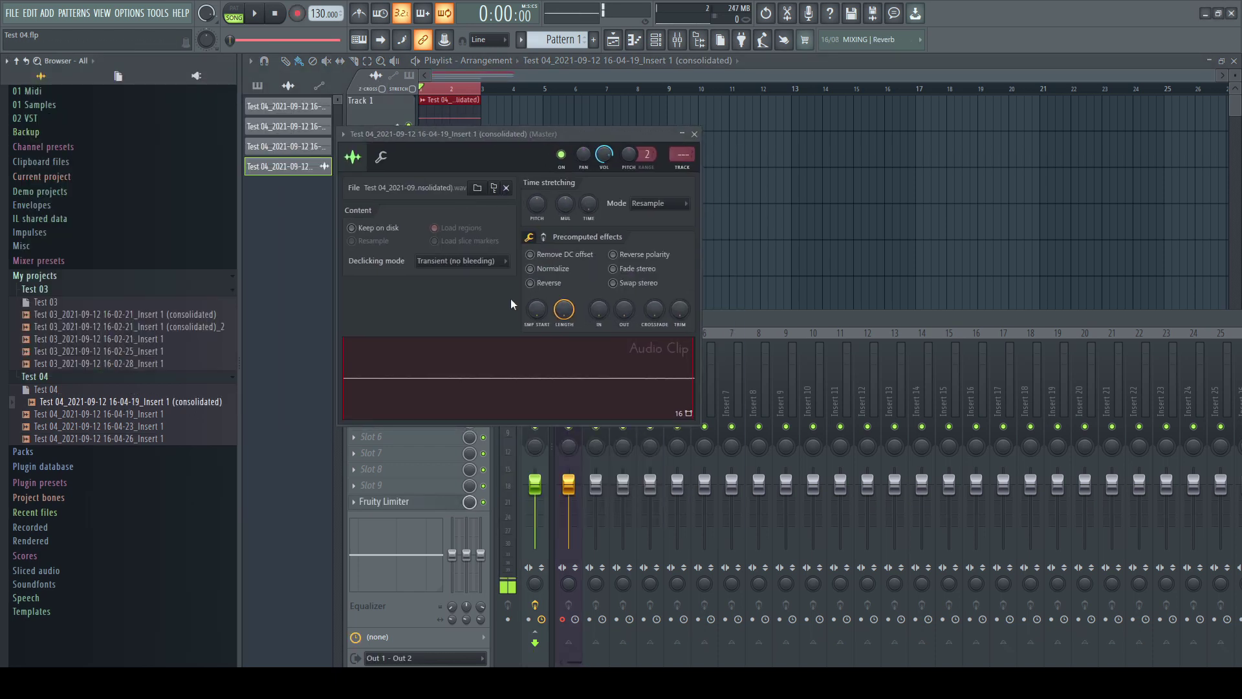
click(535, 344)
click(569, 414)
drag(1059, 303, 427, 252)
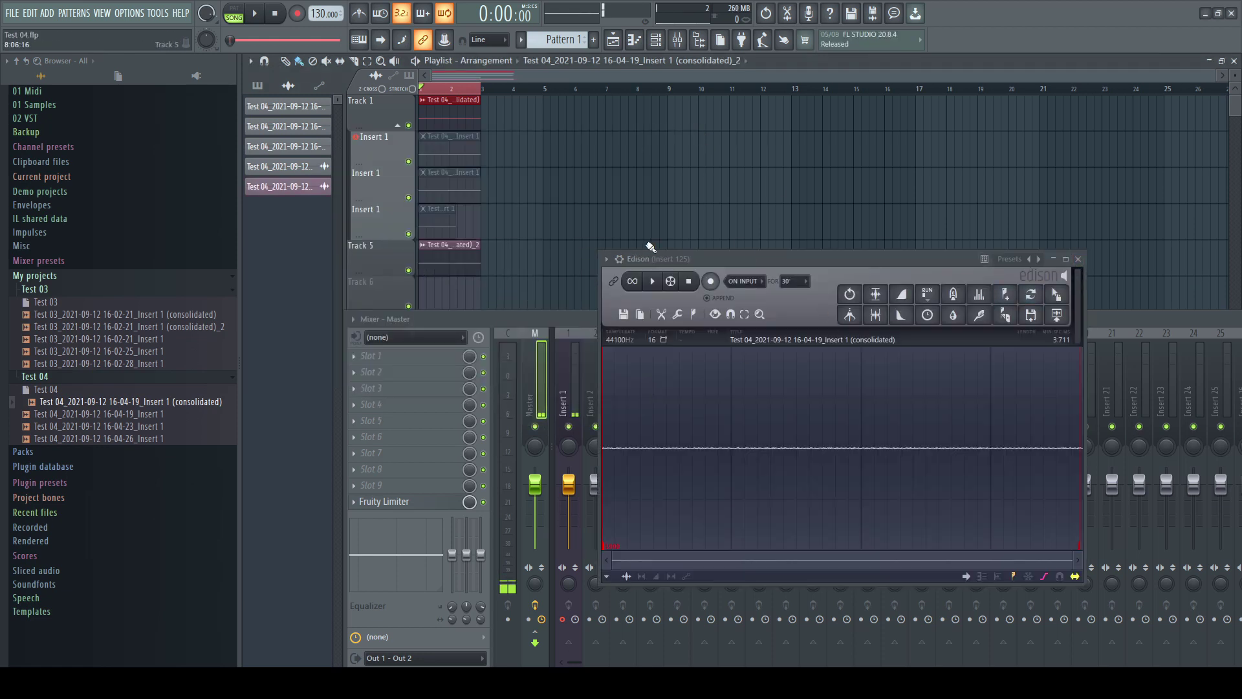
click(606, 258)
click(618, 547)
click(446, 253)
double_click(447, 253)
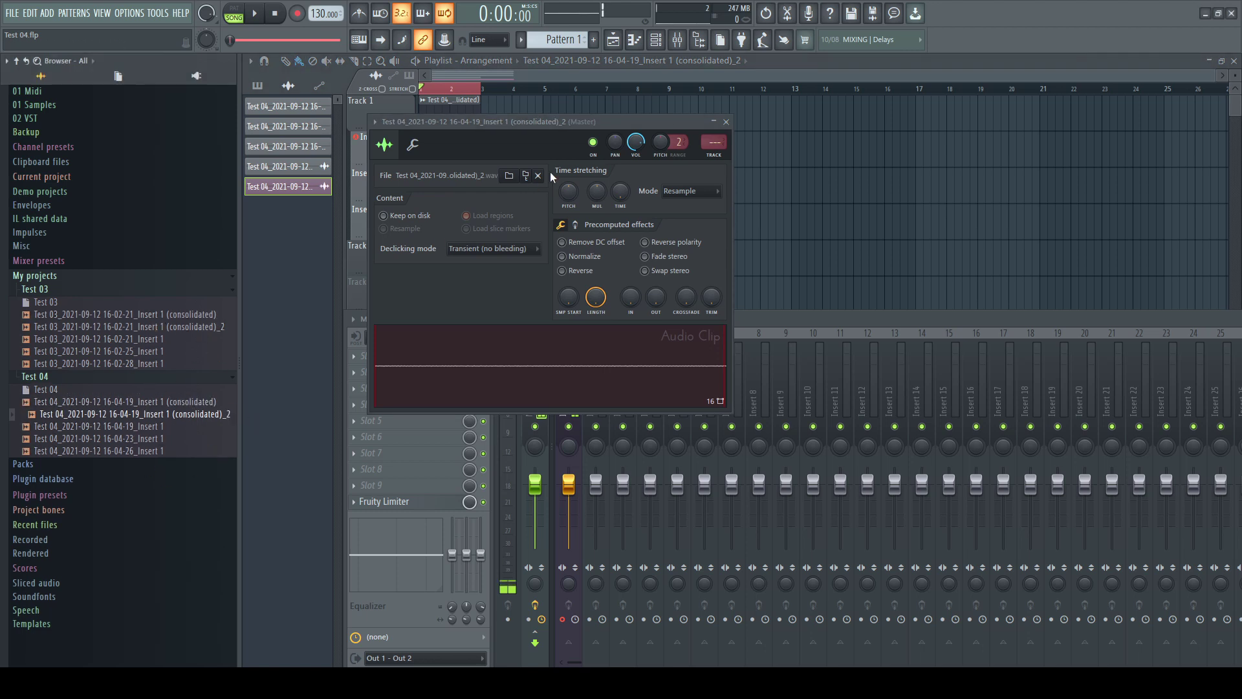
click(725, 122)
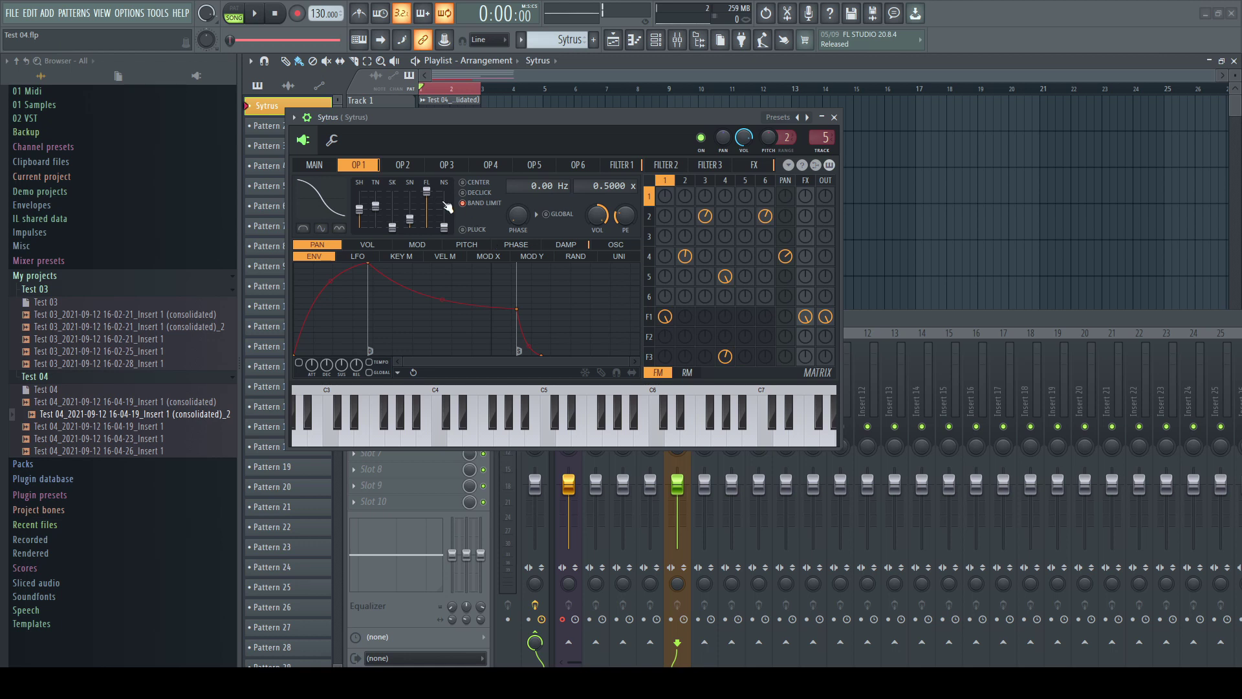
Save the Sytrus preset into the Test 04 folder as Sytrus_2
click(294, 117)
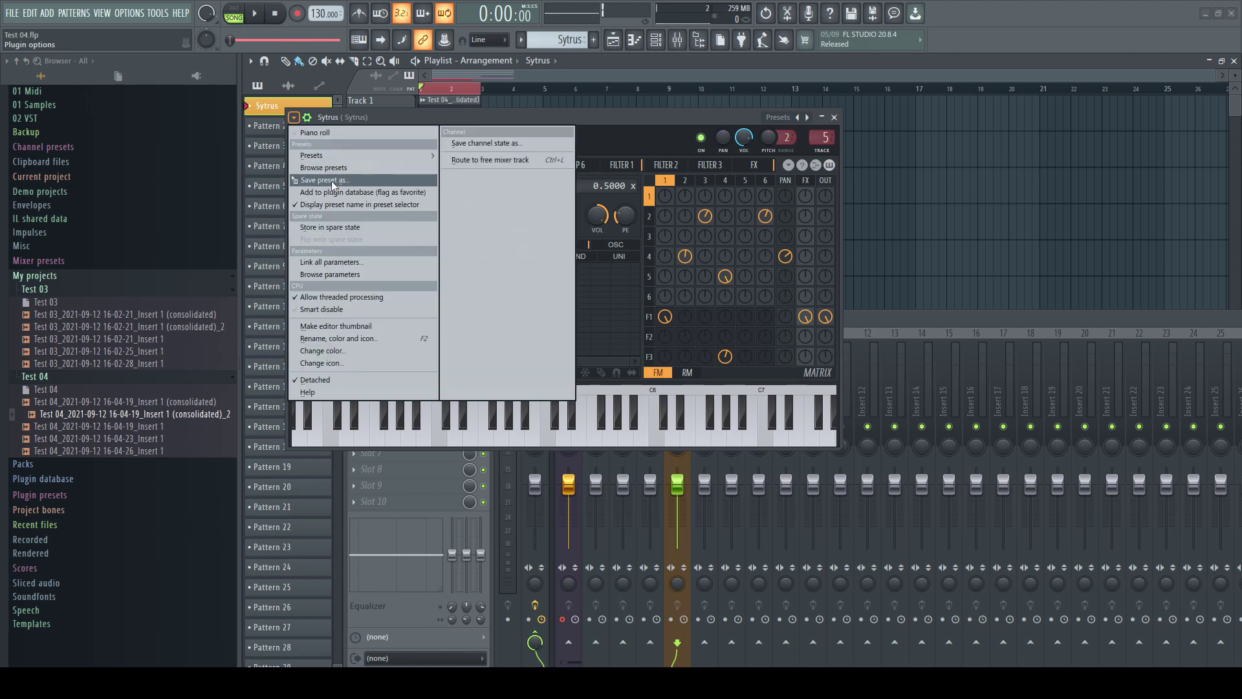
drag(331, 180, 40, 378)
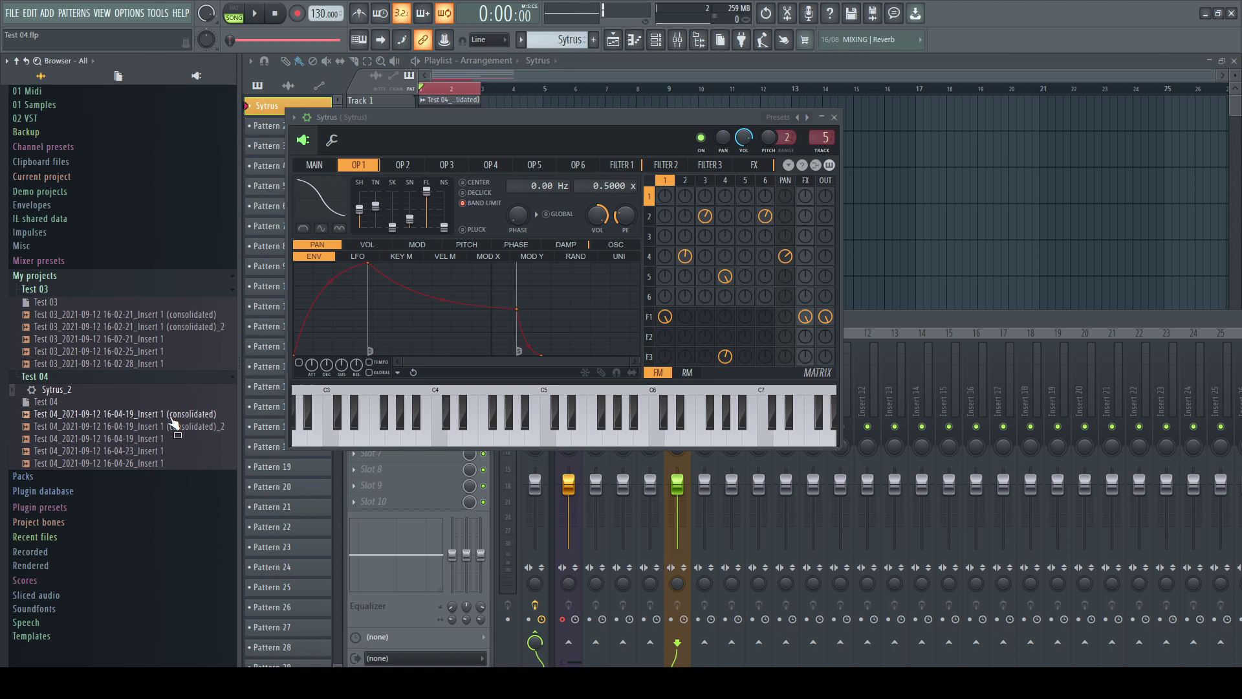